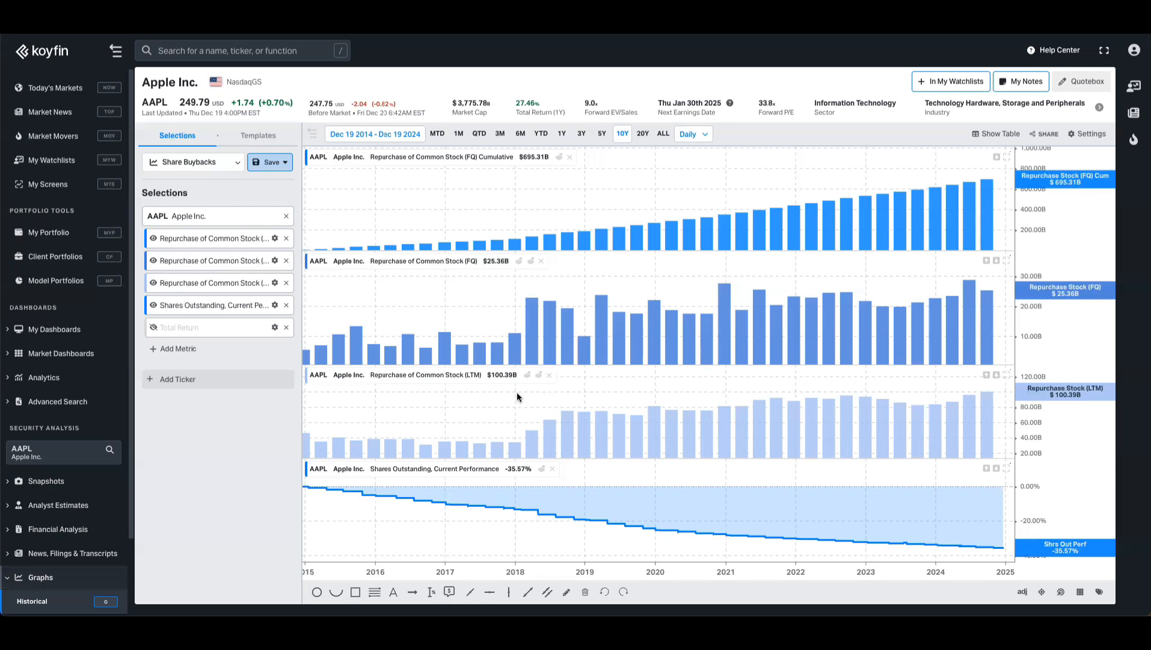
- Start a new stock screen from scratch in My Screens
click(46, 185)
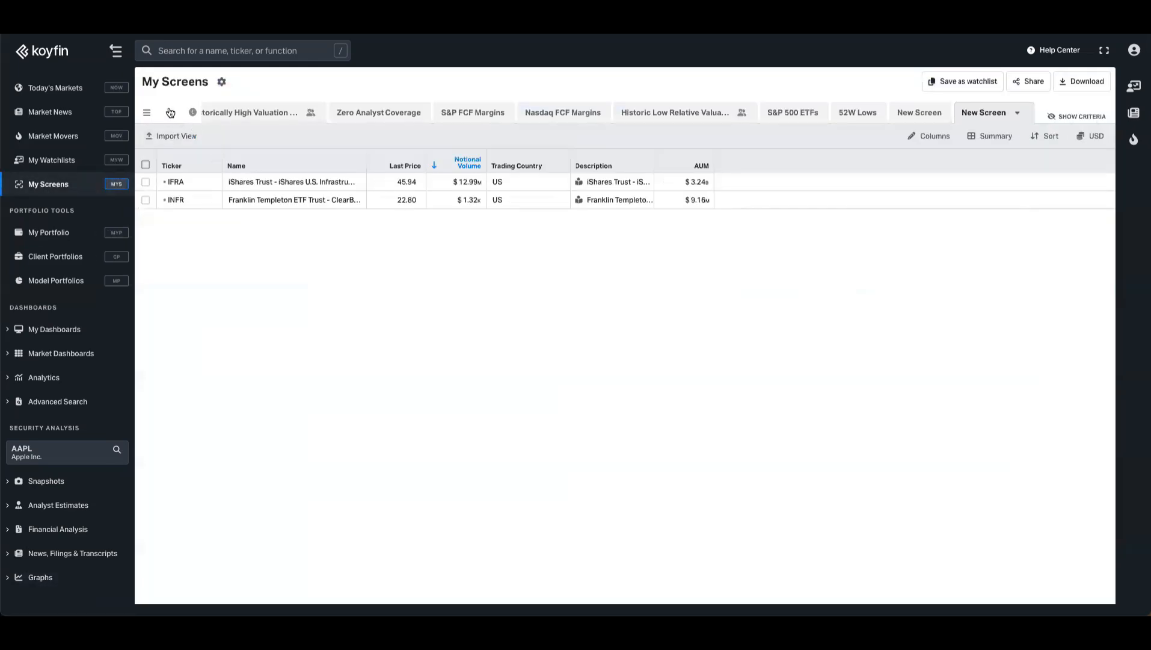
click(170, 113)
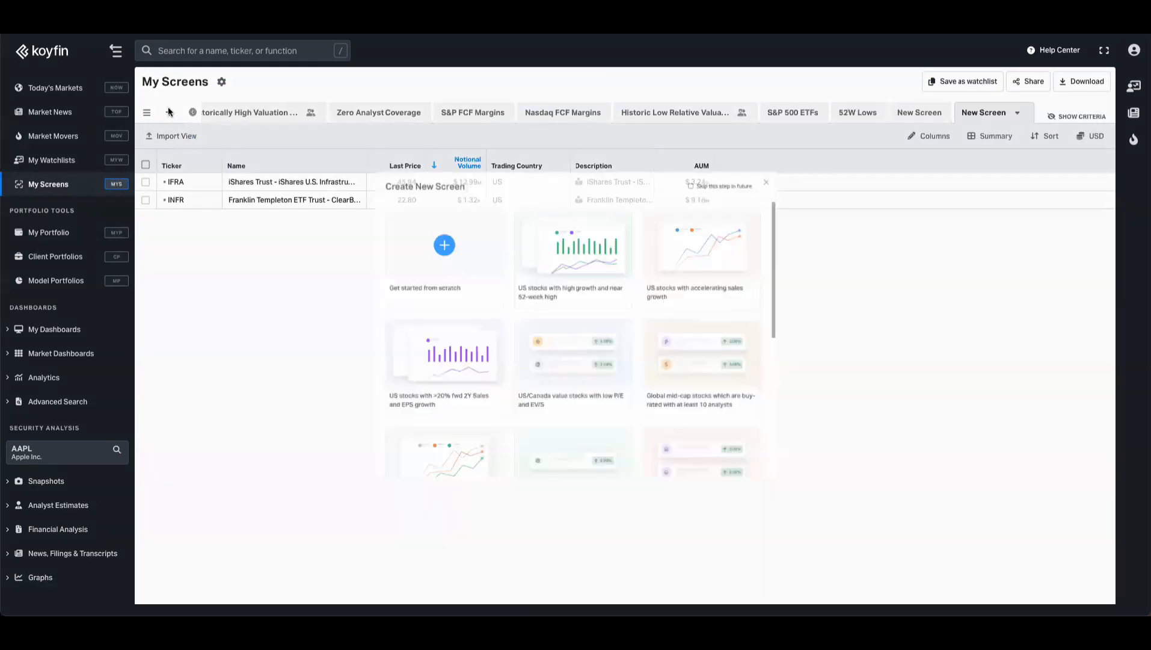
click(399, 243)
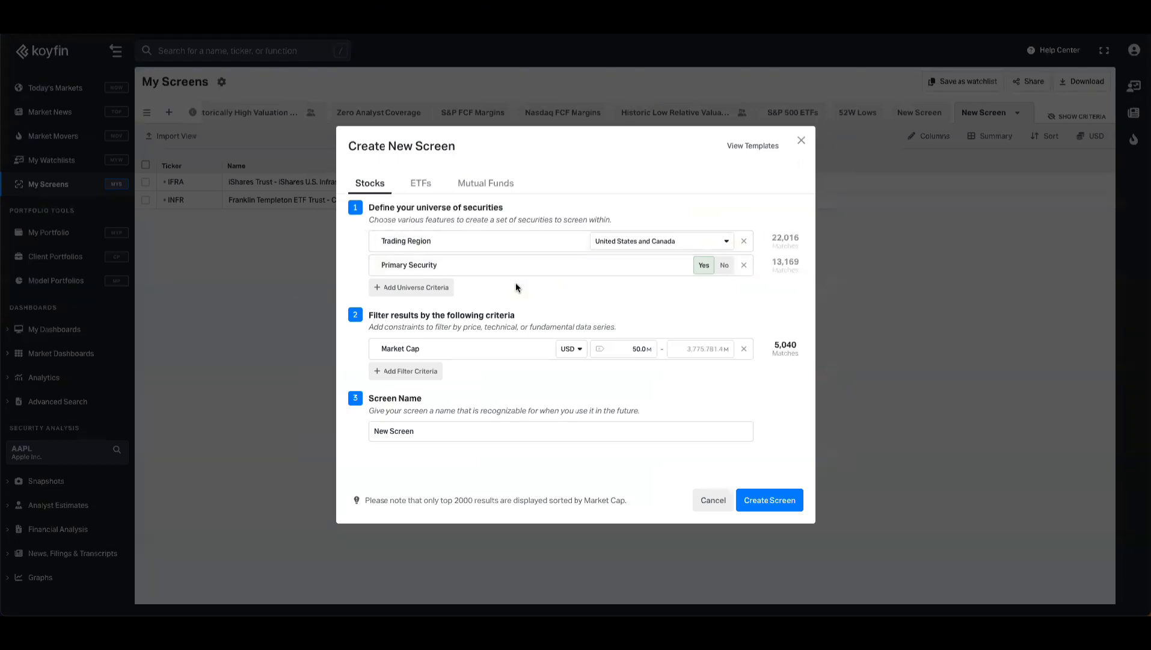
click(609, 243)
click(448, 287)
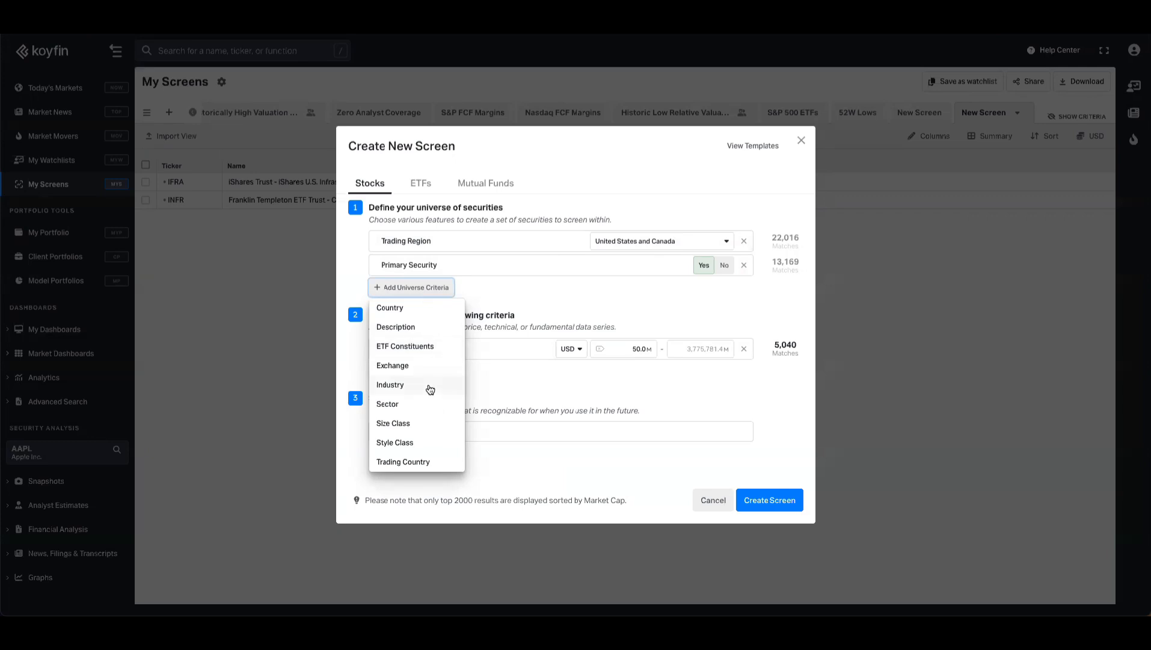
click(424, 425)
click(653, 290)
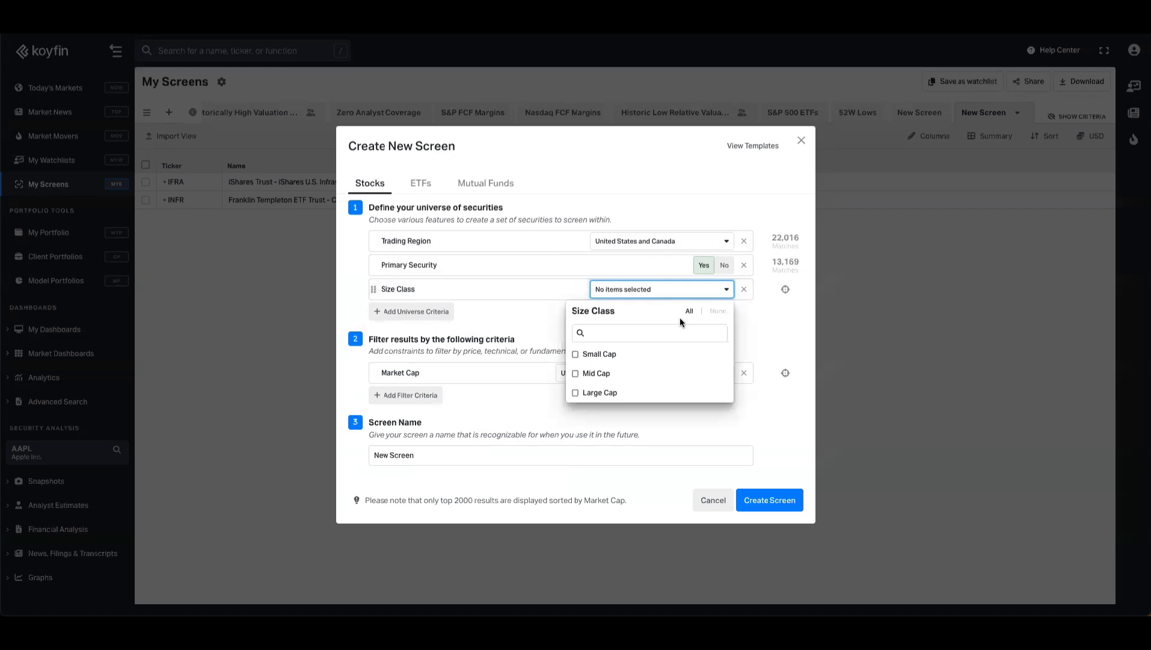
click(744, 290)
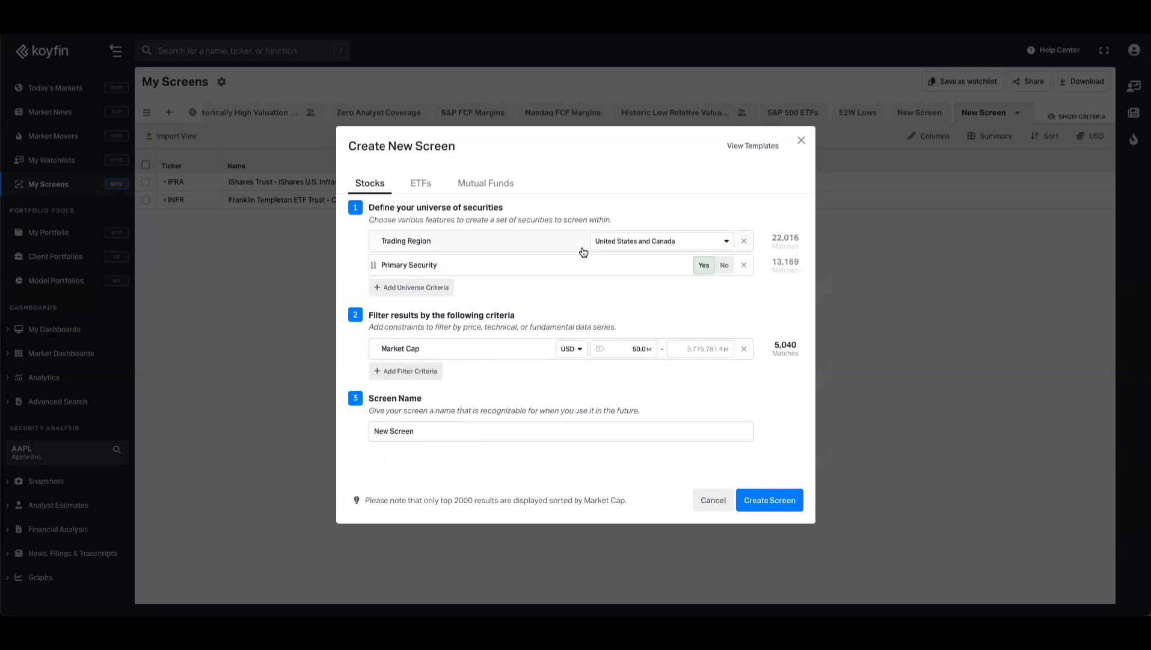
click(635, 249)
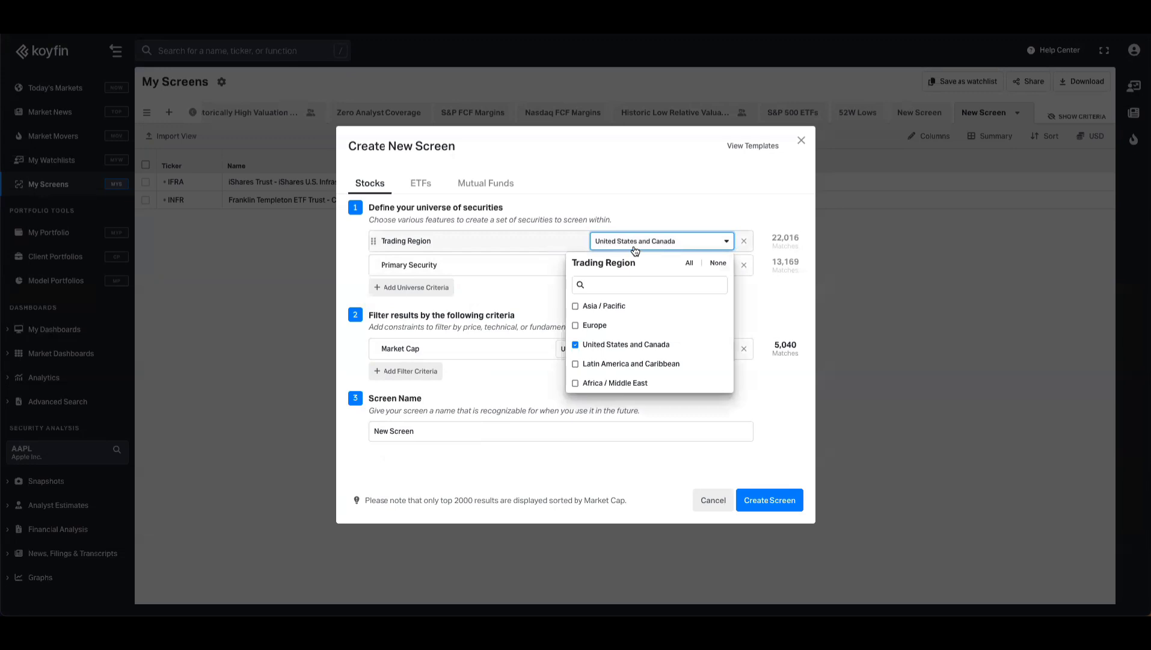
click(555, 287)
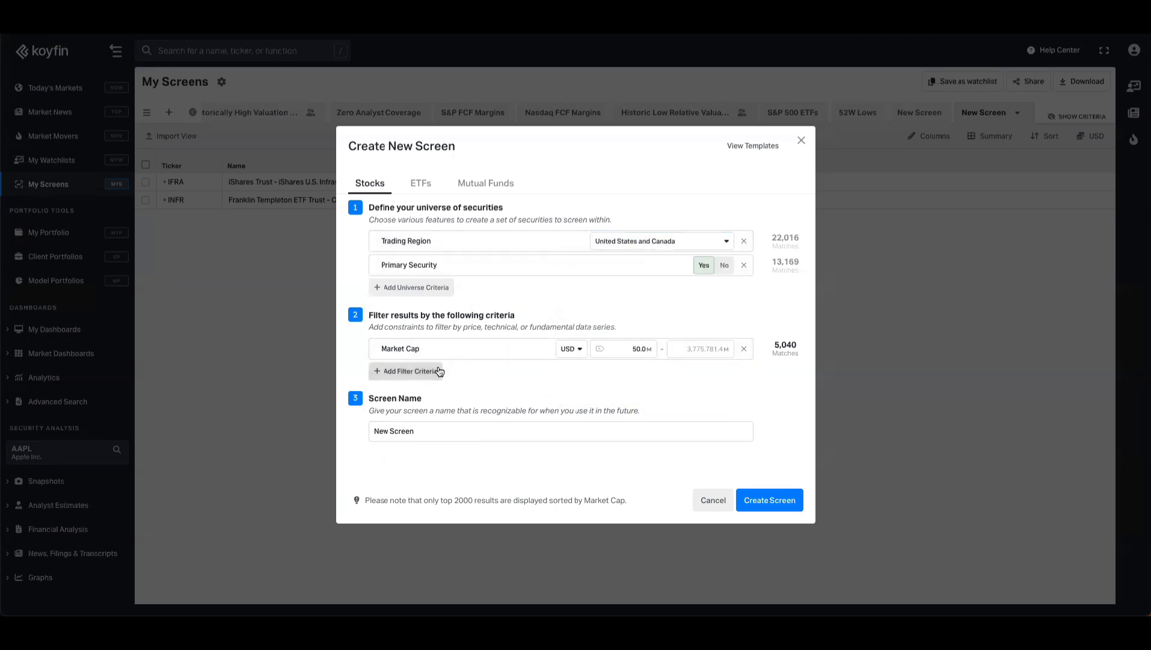
- Add a filter criterion for Shares Outstanding Change % over 10 years
click(441, 371)
click(476, 112)
text(shares)
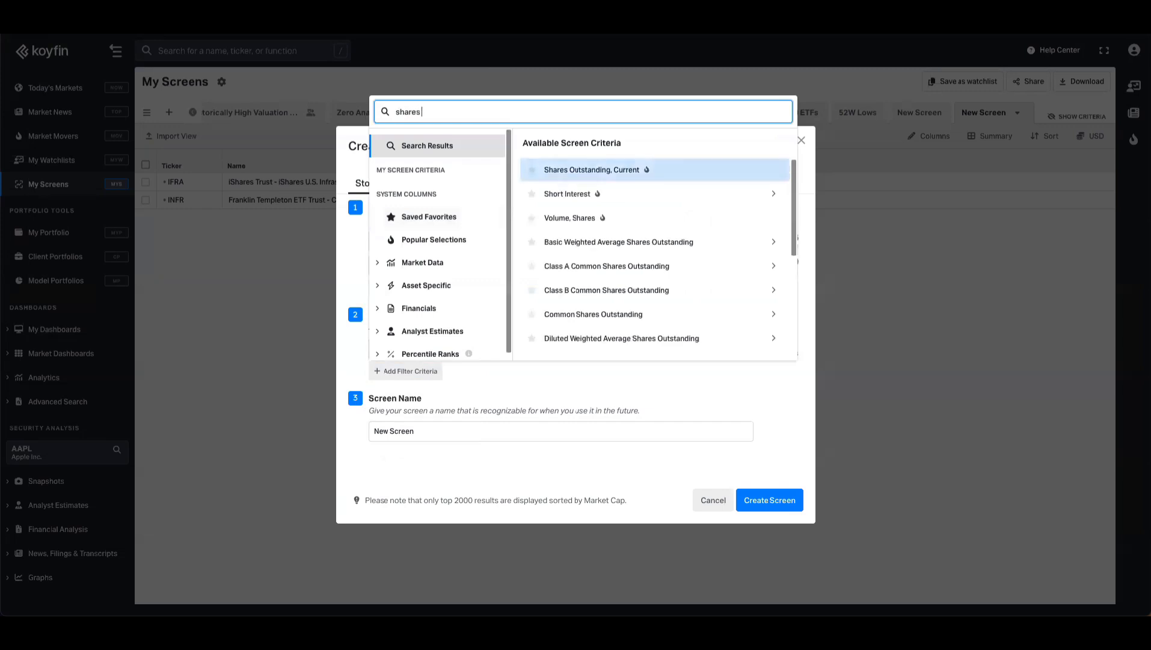
text( outstanding)
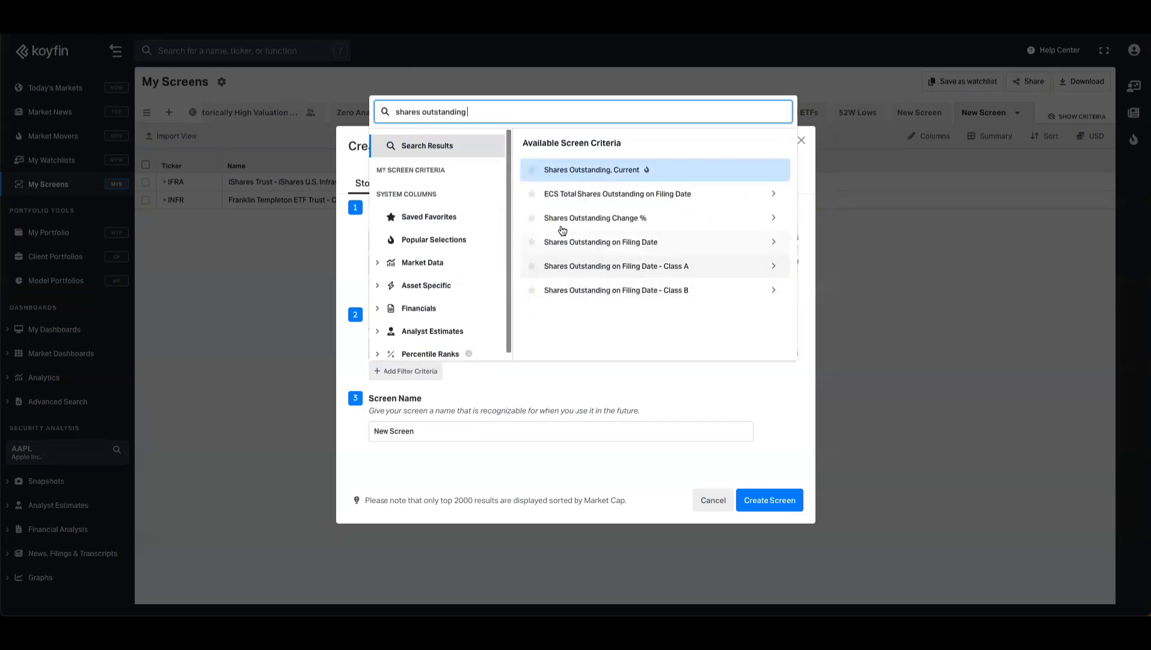
click(593, 224)
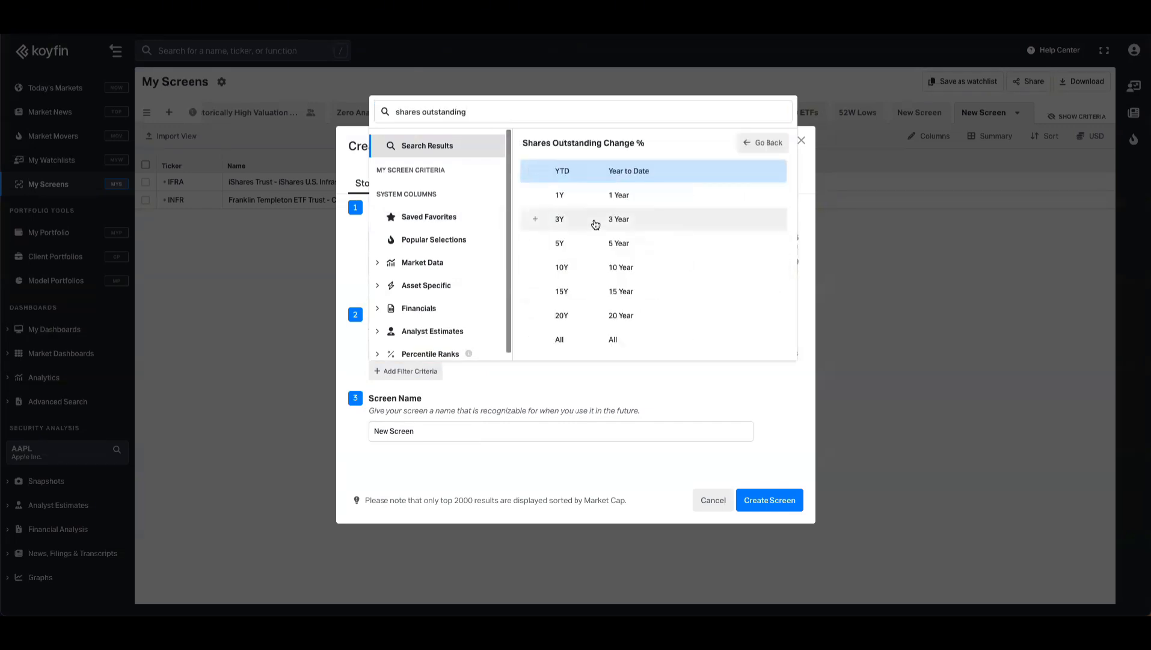
click(636, 268)
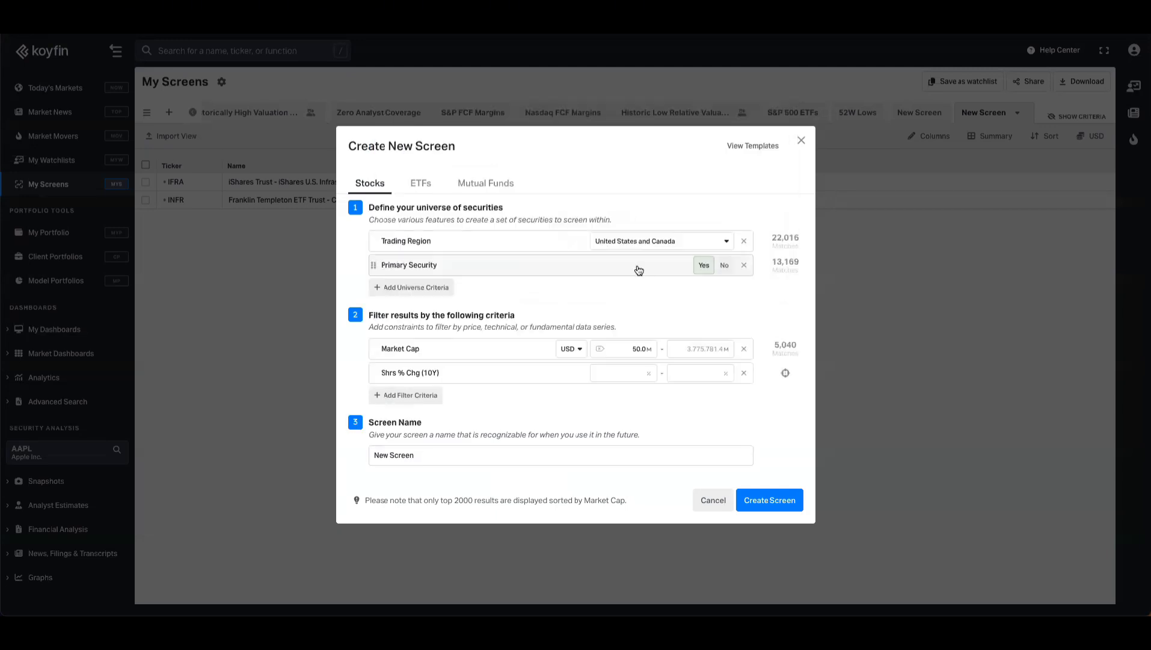
- Set the maximum 10-year shares outstanding change to 0%
click(681, 373)
text(0)
key(Return)
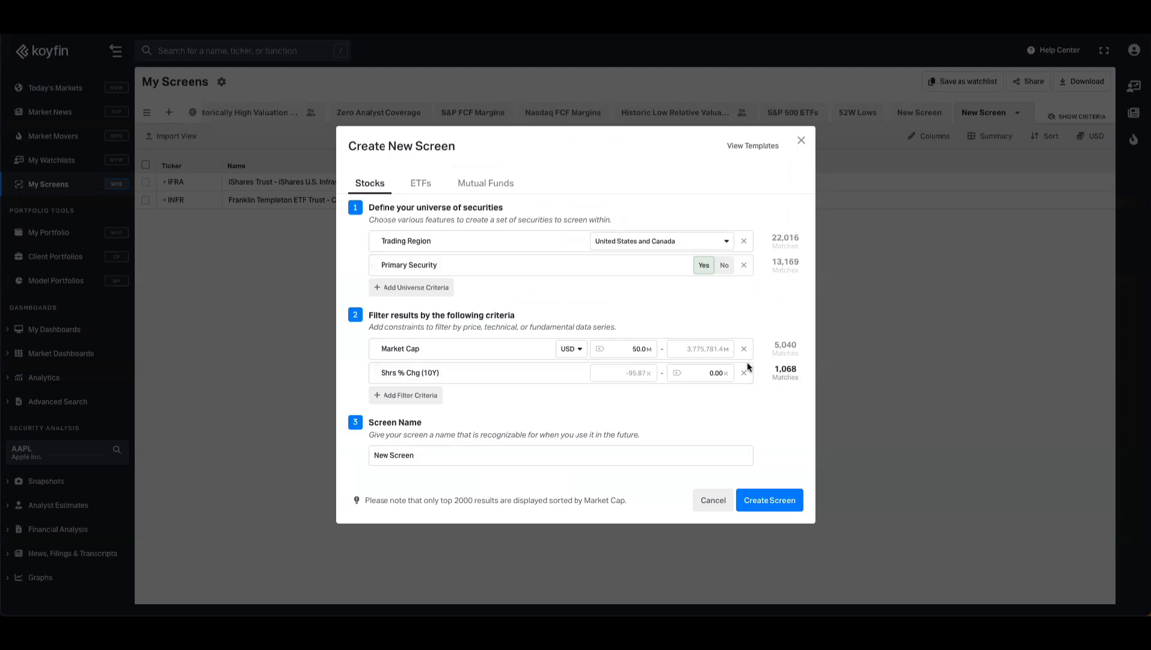
- Set the minimum market cap to 500 M USD
click(627, 348)
text(500)
key(Return)
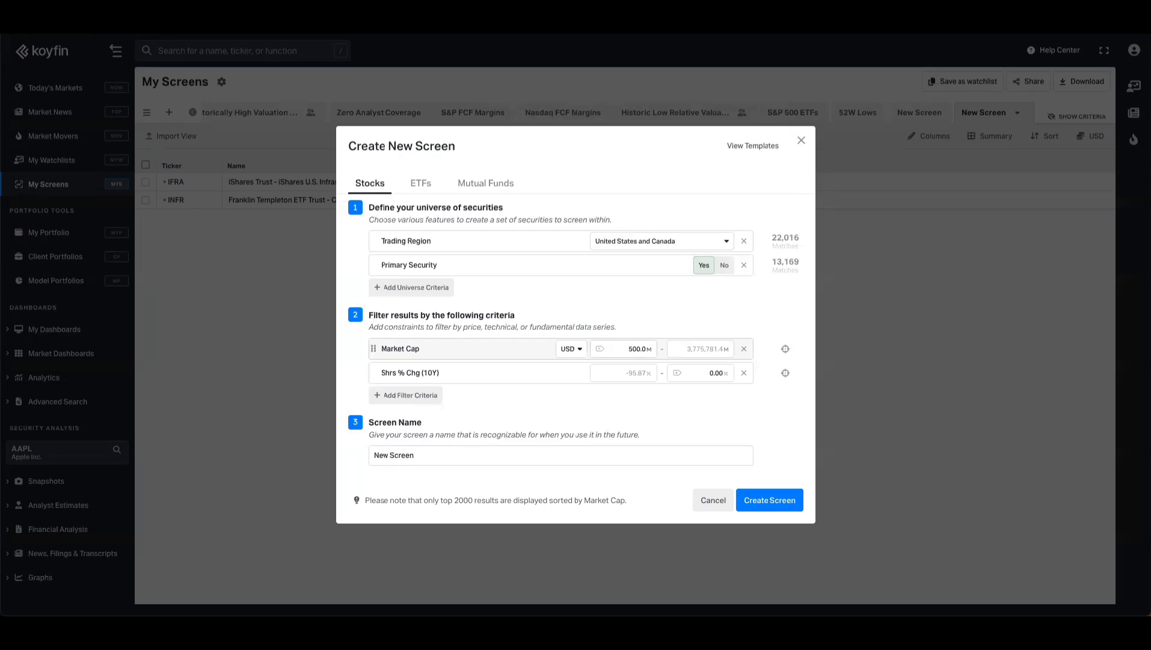
- Set the maximum 10-year shares outstanding change to -35%
click(699, 369)
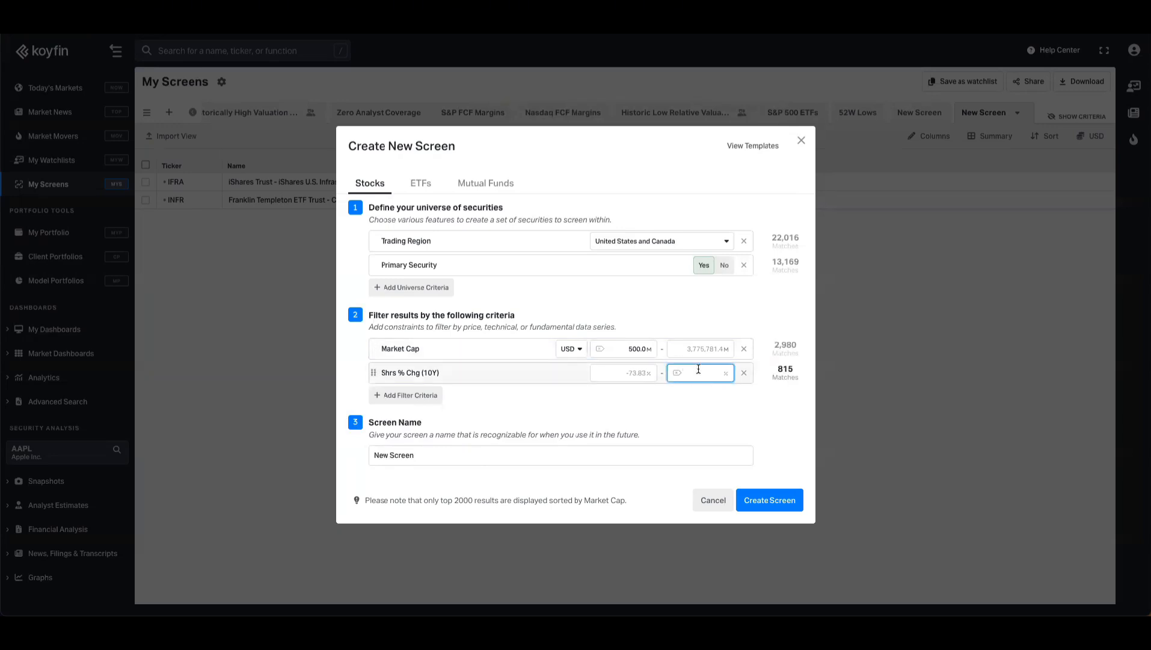
text(-35)
key(Return)
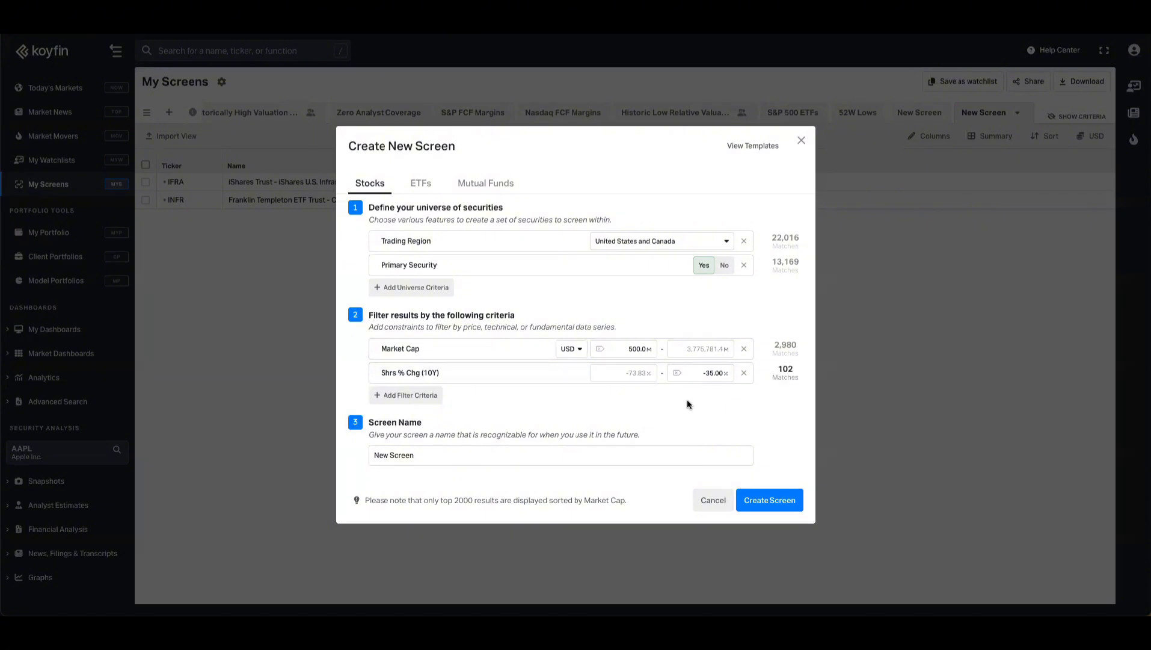
- Add a filter criterion for annualized Total Return % over 10 years
click(426, 403)
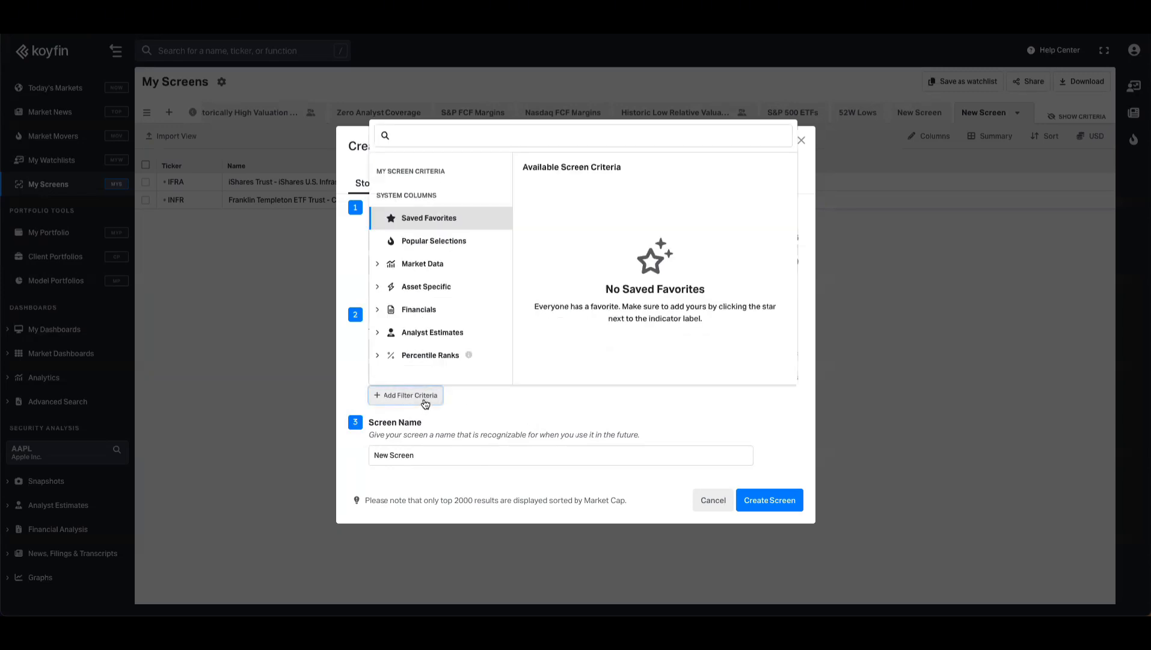
click(375, 312)
scroll(429, 332, down, 2)
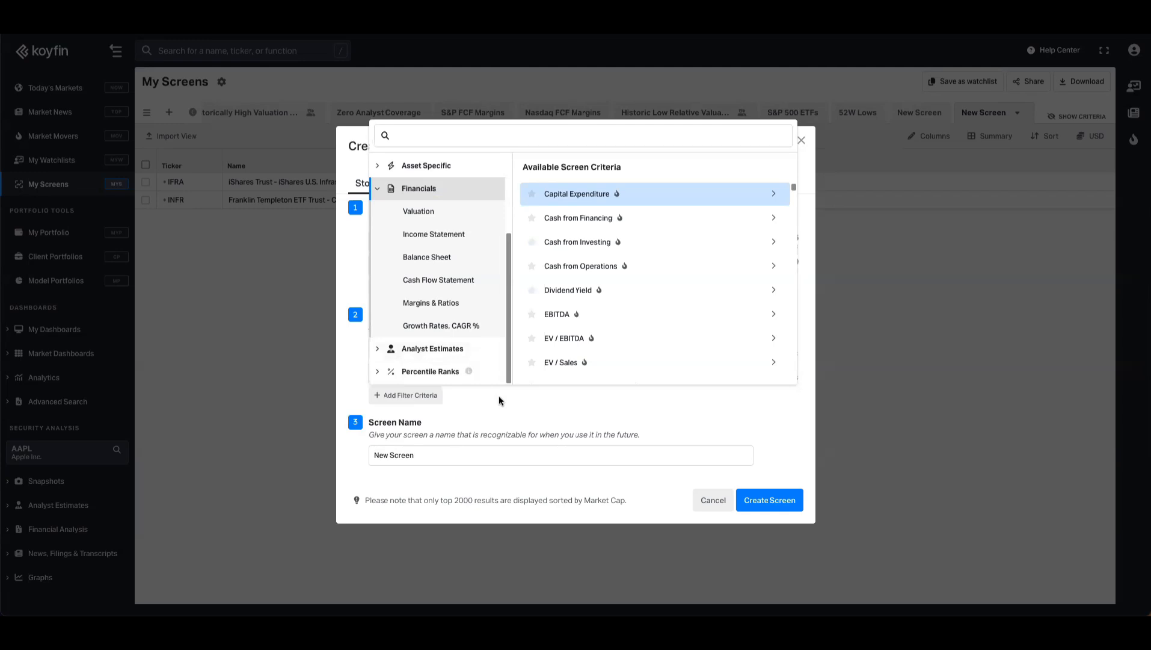
click(445, 137)
text(total)
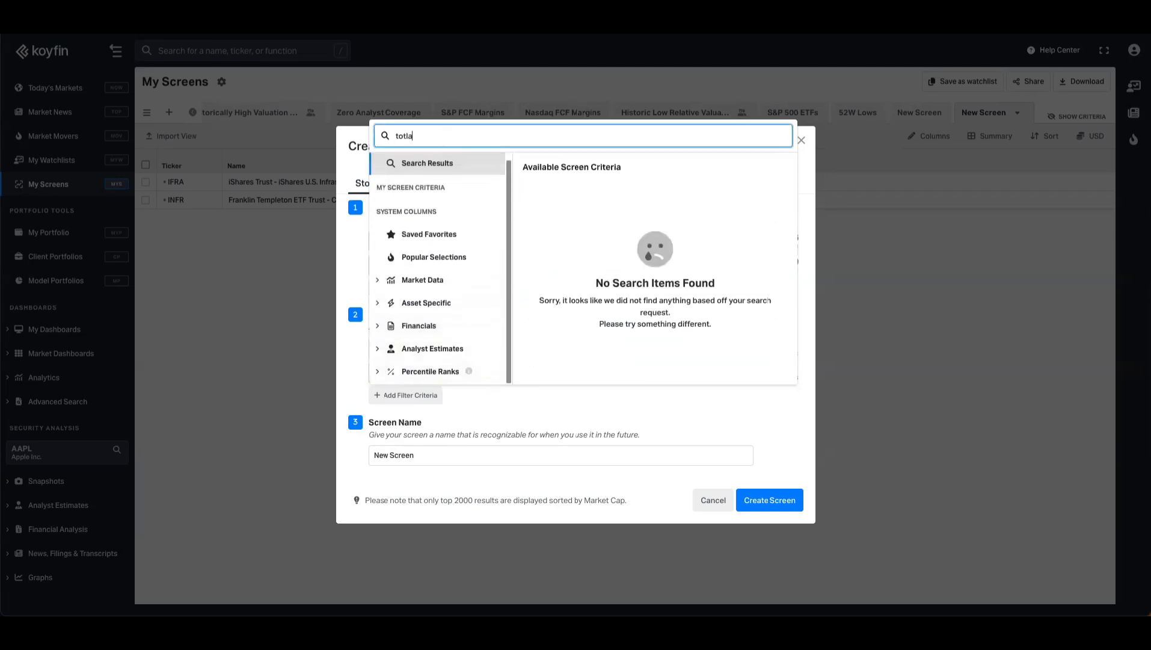
text( return)
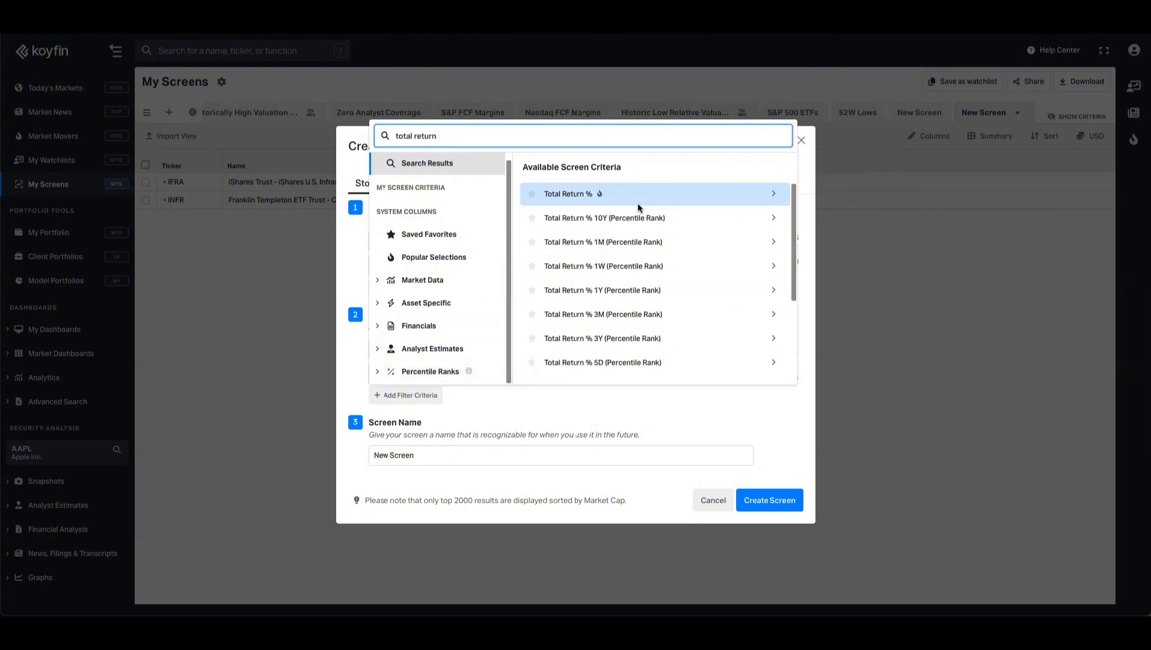
scroll(636, 264, down, 5)
click(604, 371)
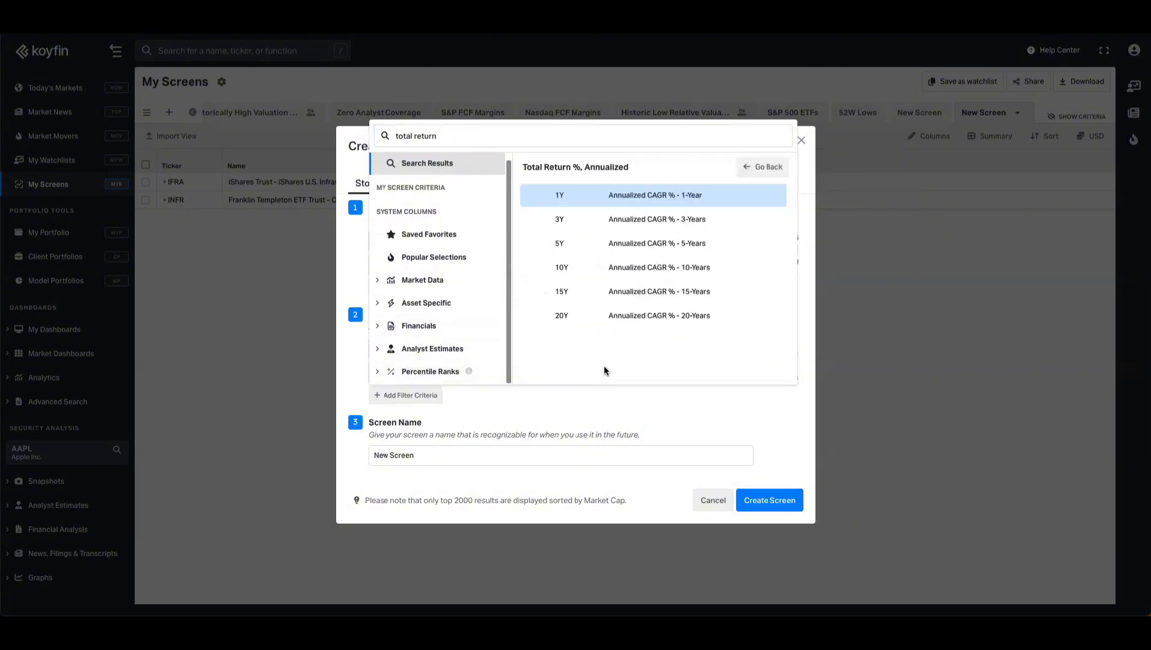
click(647, 274)
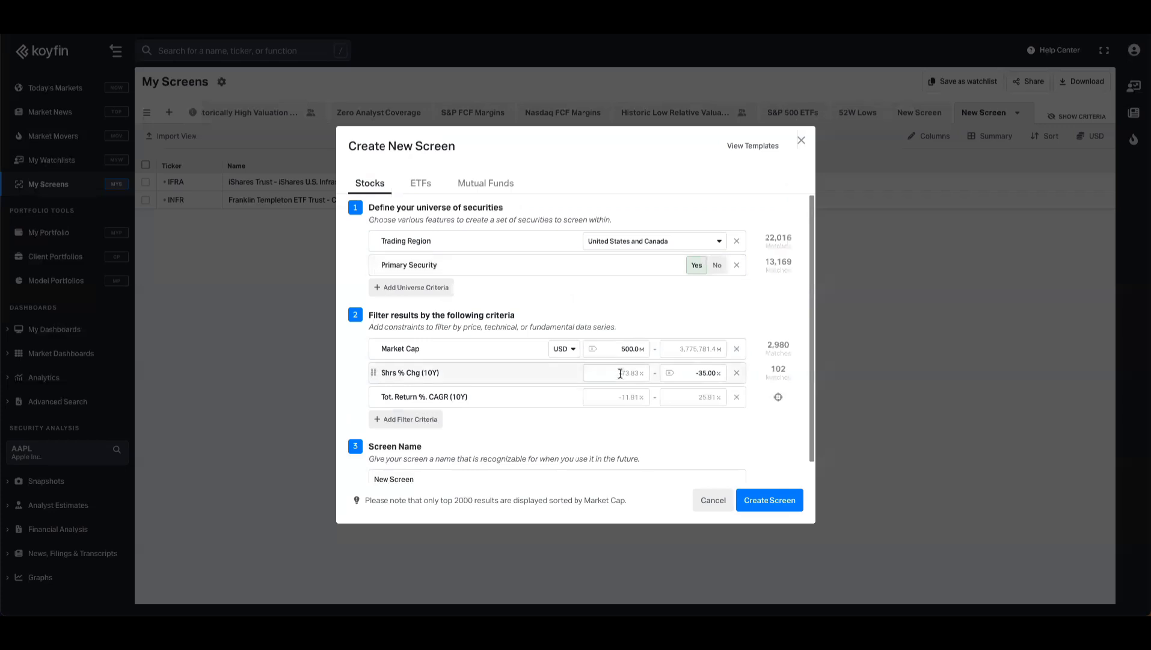
- Set the minimum 10-year total return CAGR to 8%
click(622, 399)
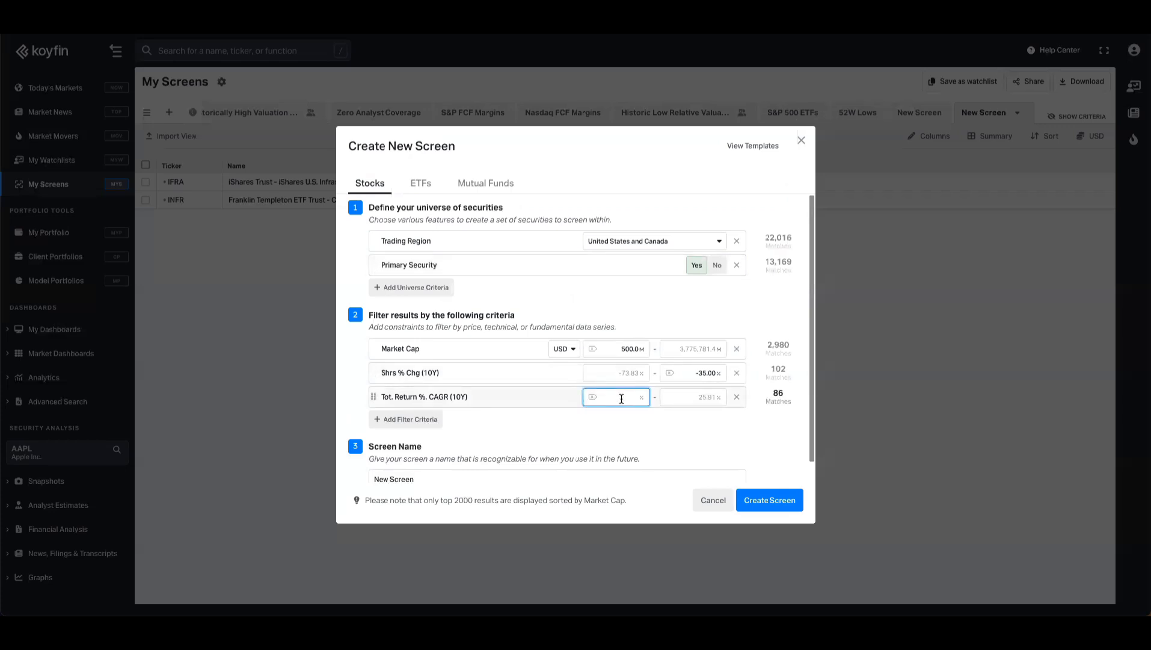
text(8)
click(628, 419)
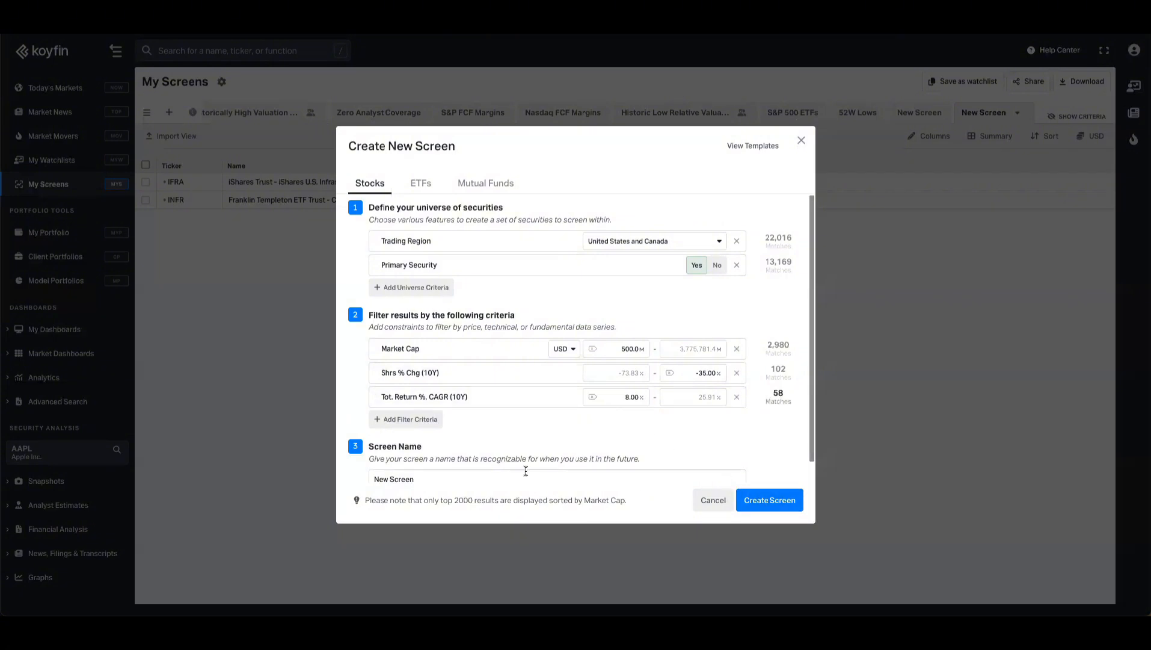
- Name the screen Share Cannibals and create it
scroll(459, 458, down, 1)
click(460, 458)
text(Share Cannibals)
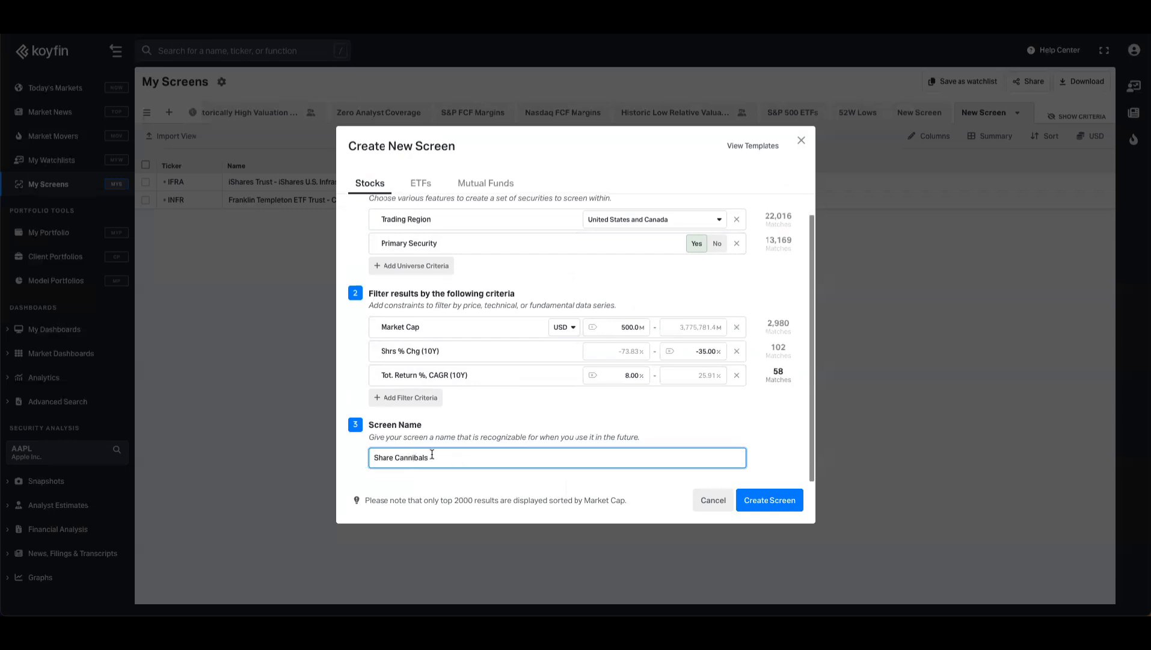
scroll(520, 420, up, 1)
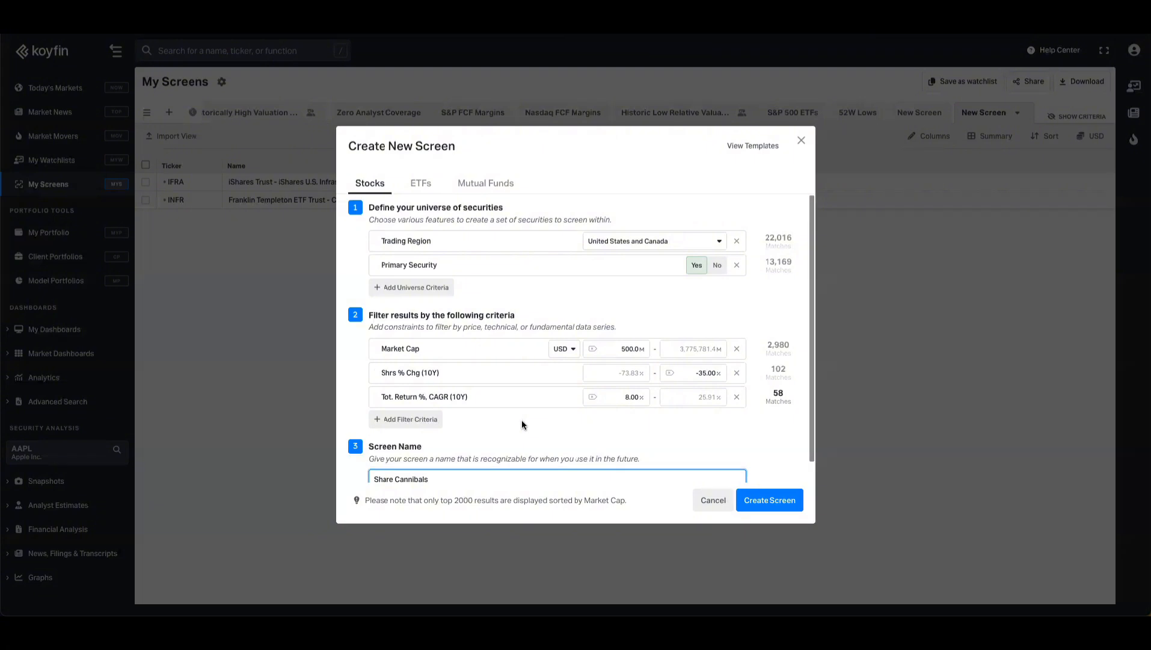
scroll(523, 421, down, 1)
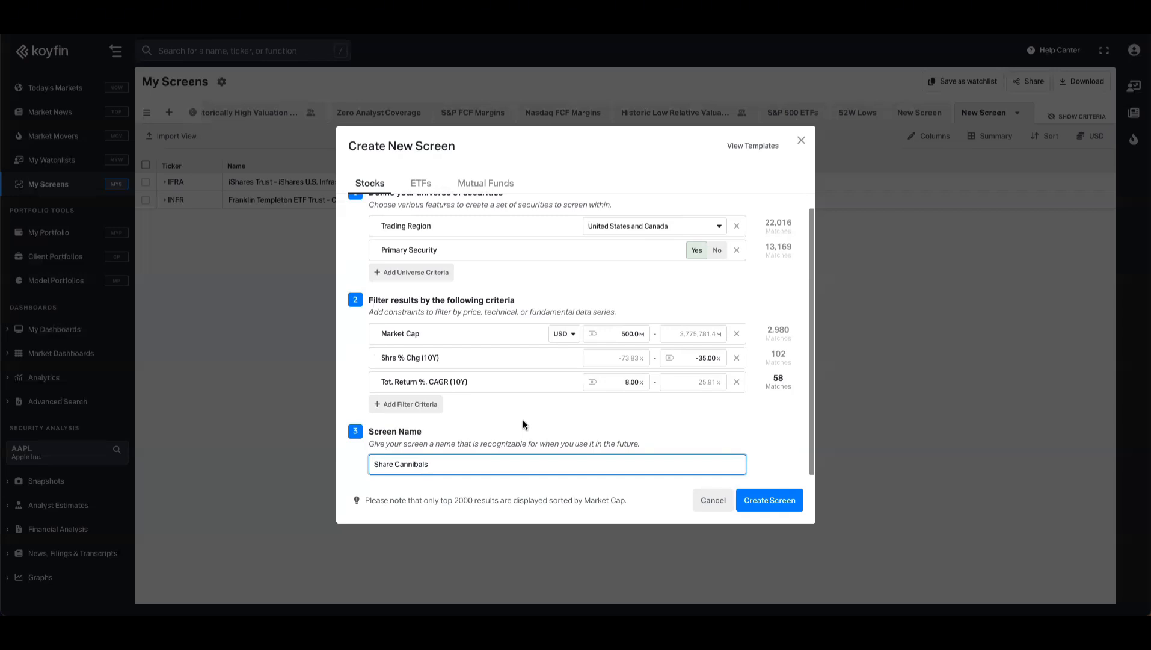
click(782, 500)
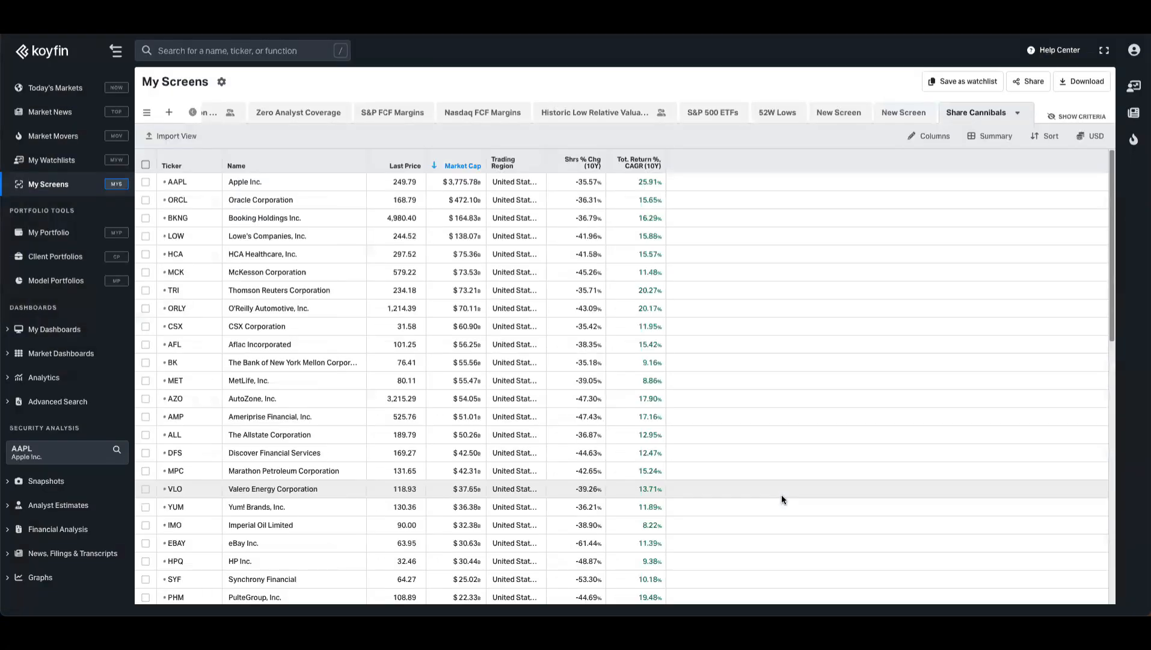
click(554, 168)
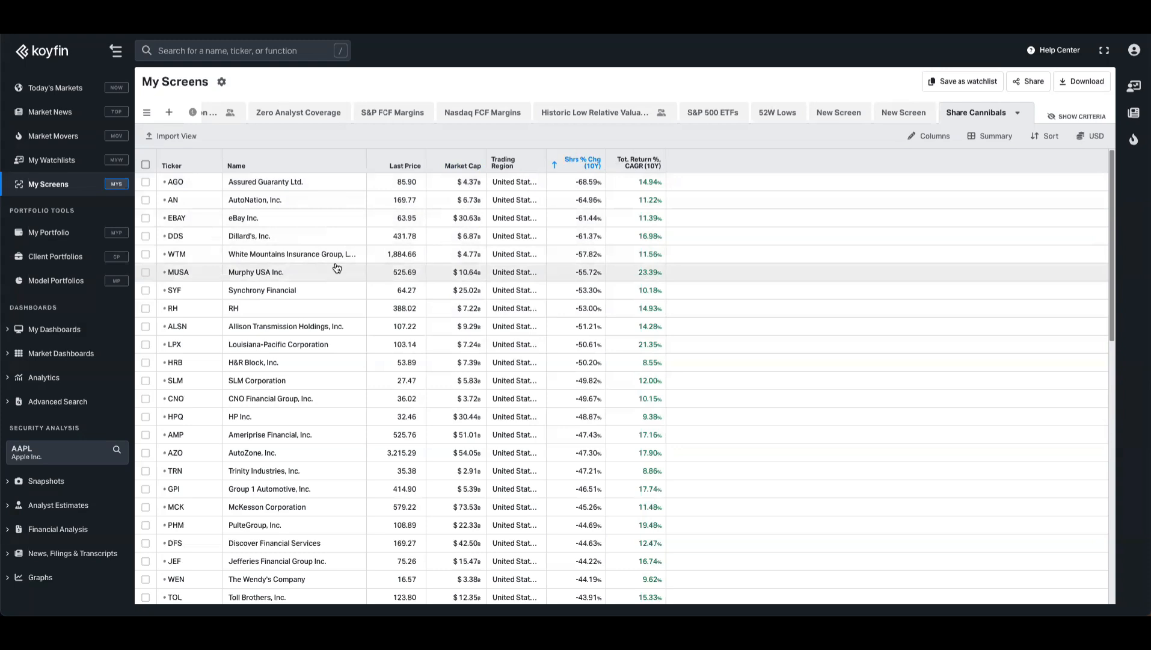
- Save the screen results as a new watchlist
scroll(337, 268, down, 1)
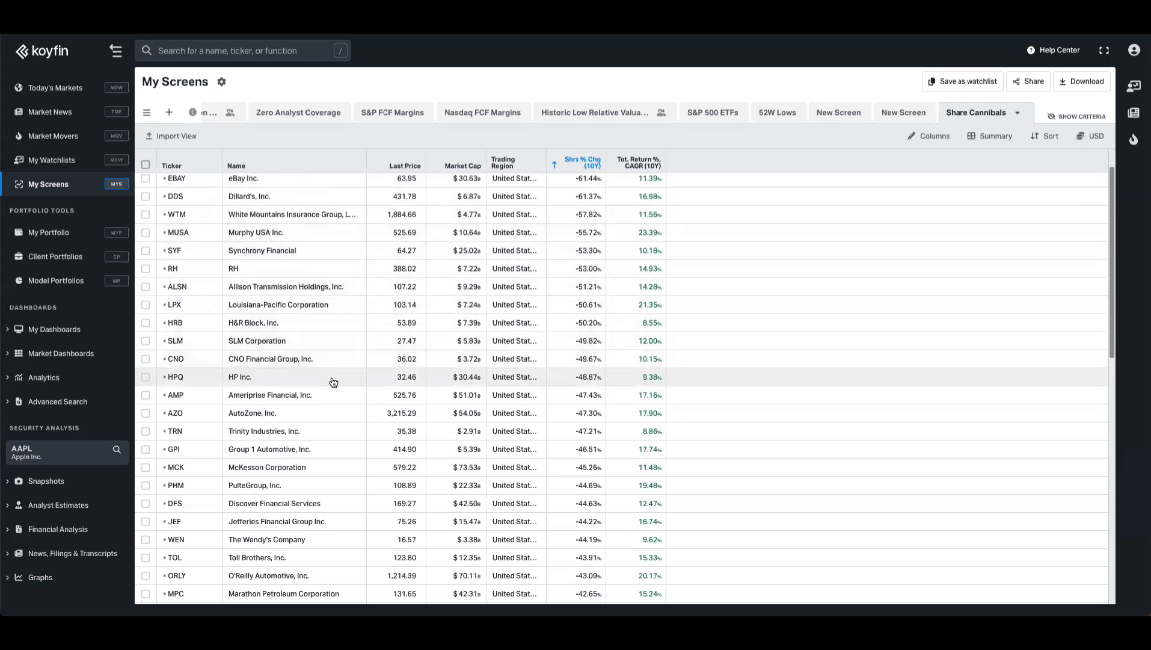
scroll(532, 247, up, 1)
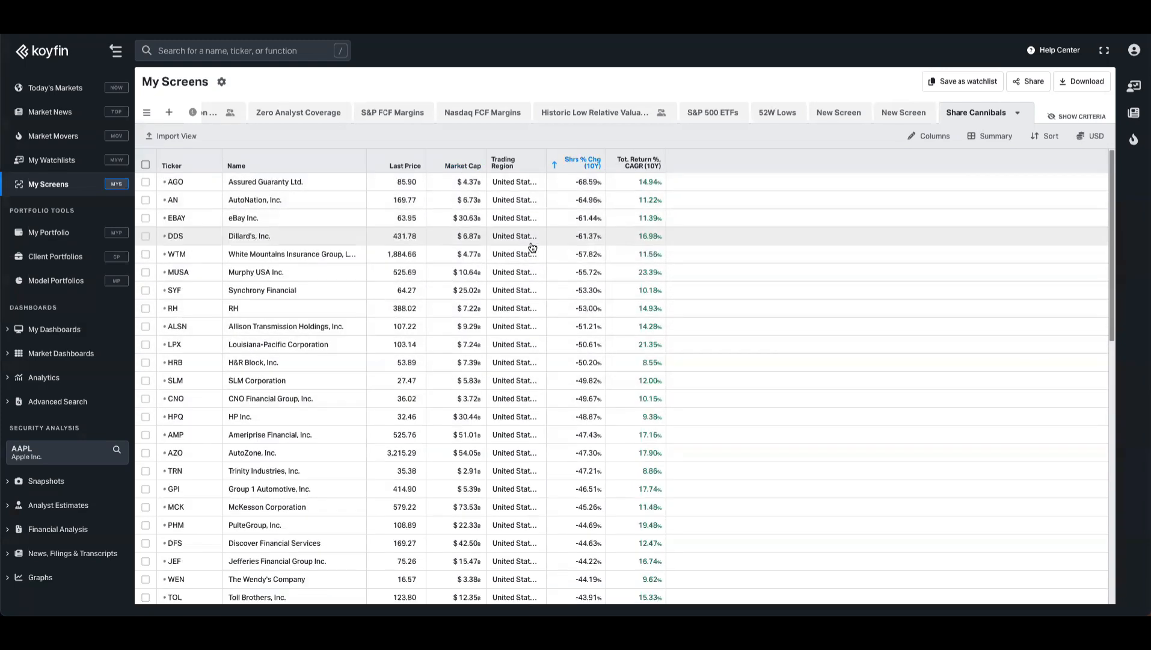
scroll(405, 340, down, 15)
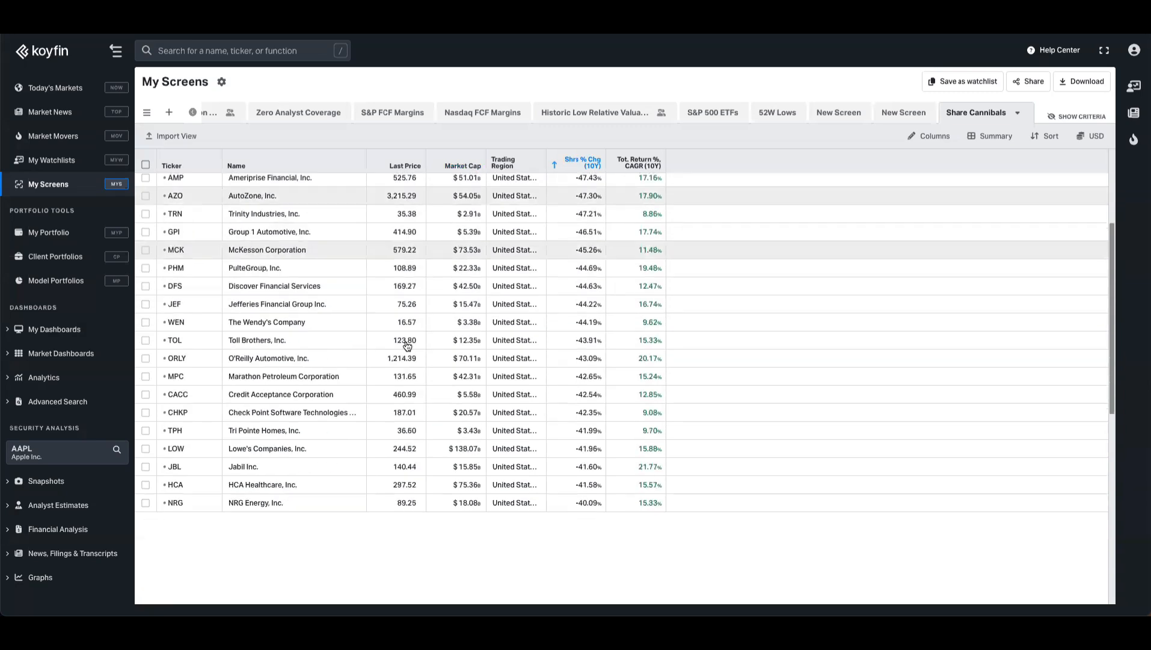
scroll(412, 352, up, 15)
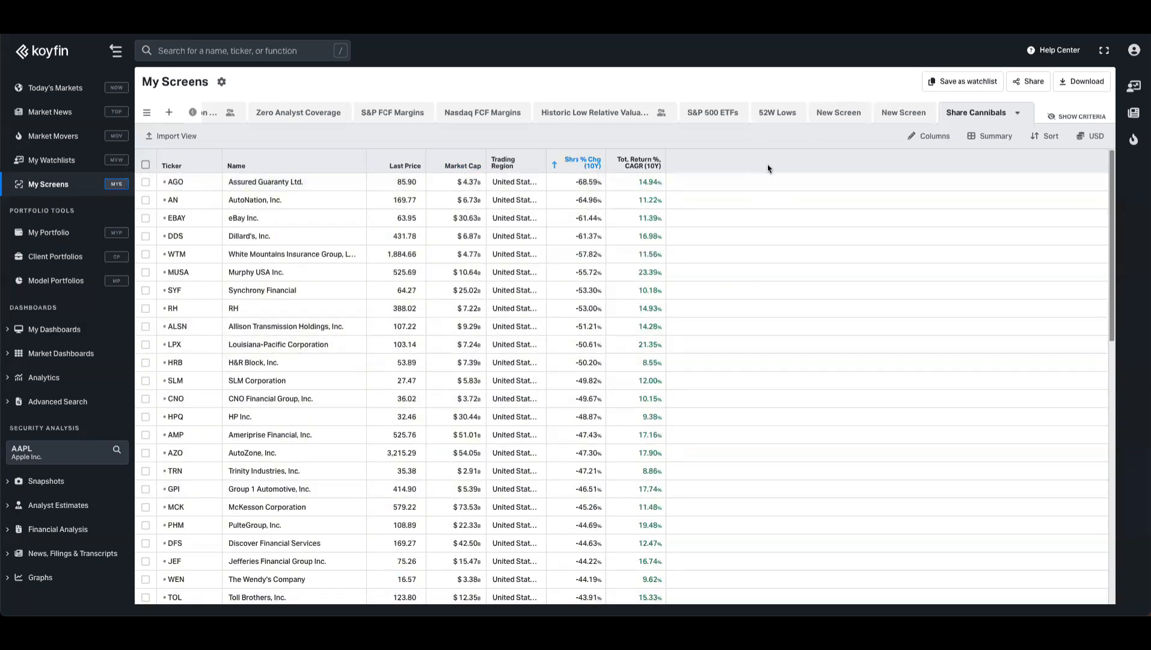
click(955, 84)
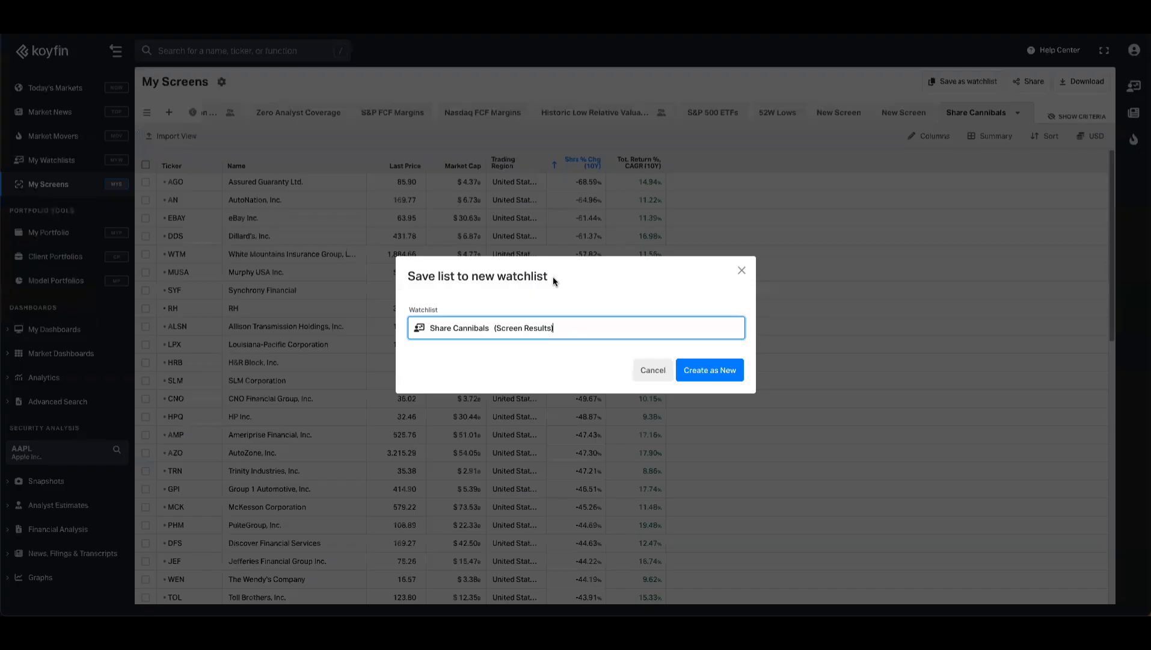
click(710, 369)
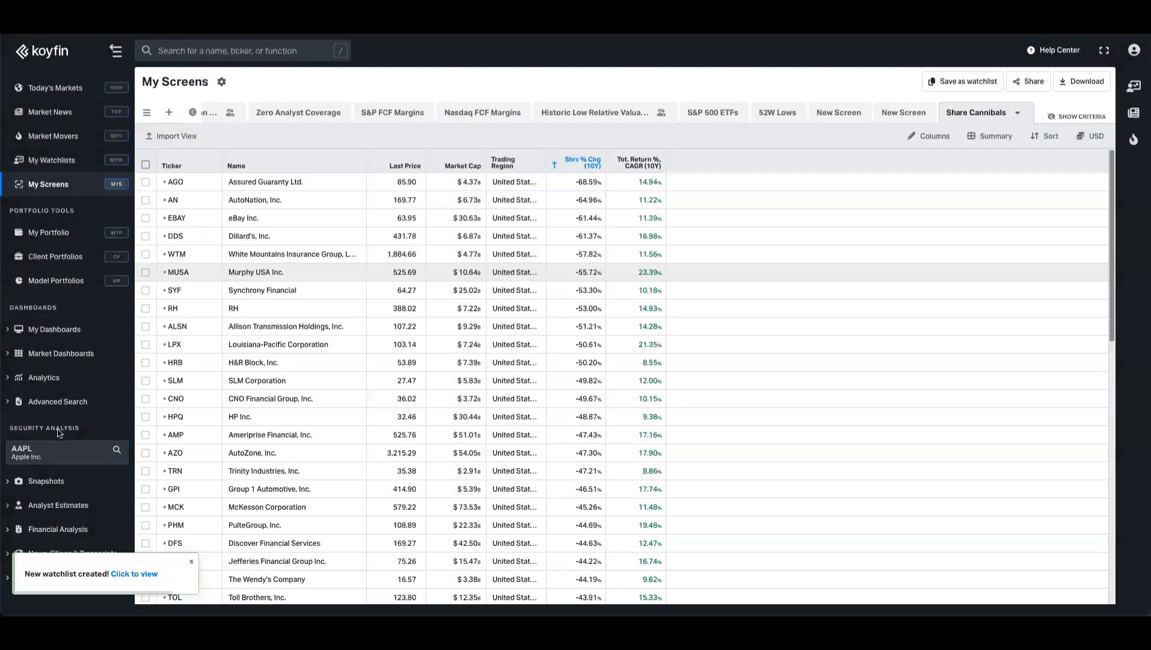
- Open Lots of Charts under Analytics and load the Share Cannibals (Screen Results) watchlist
click(68, 377)
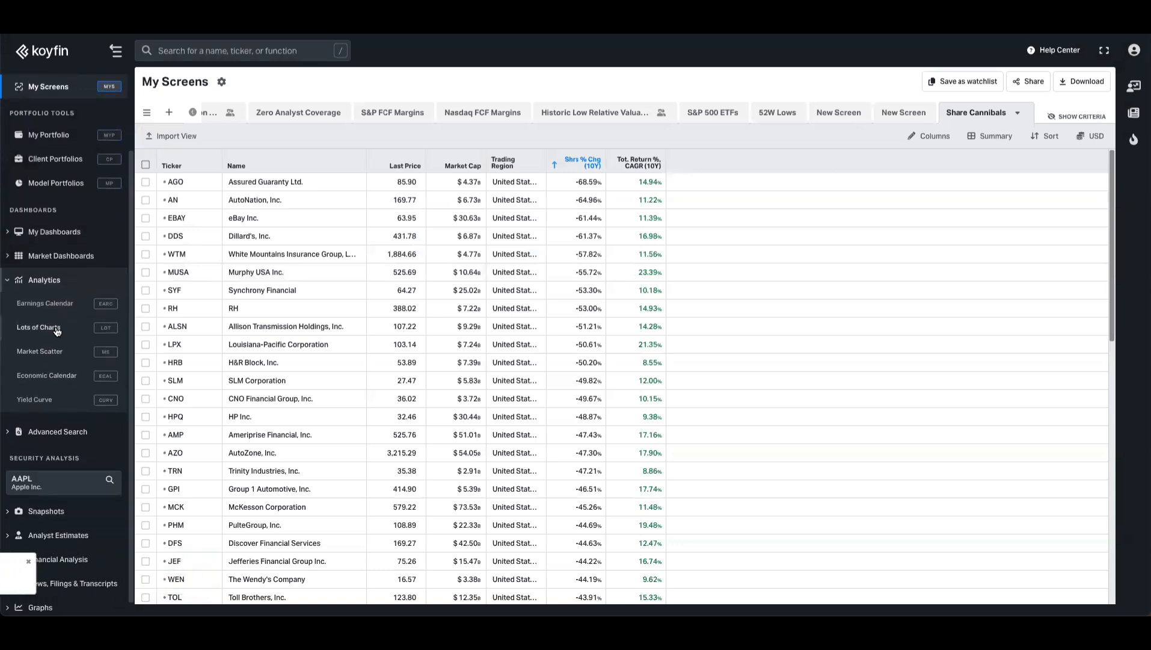
click(57, 328)
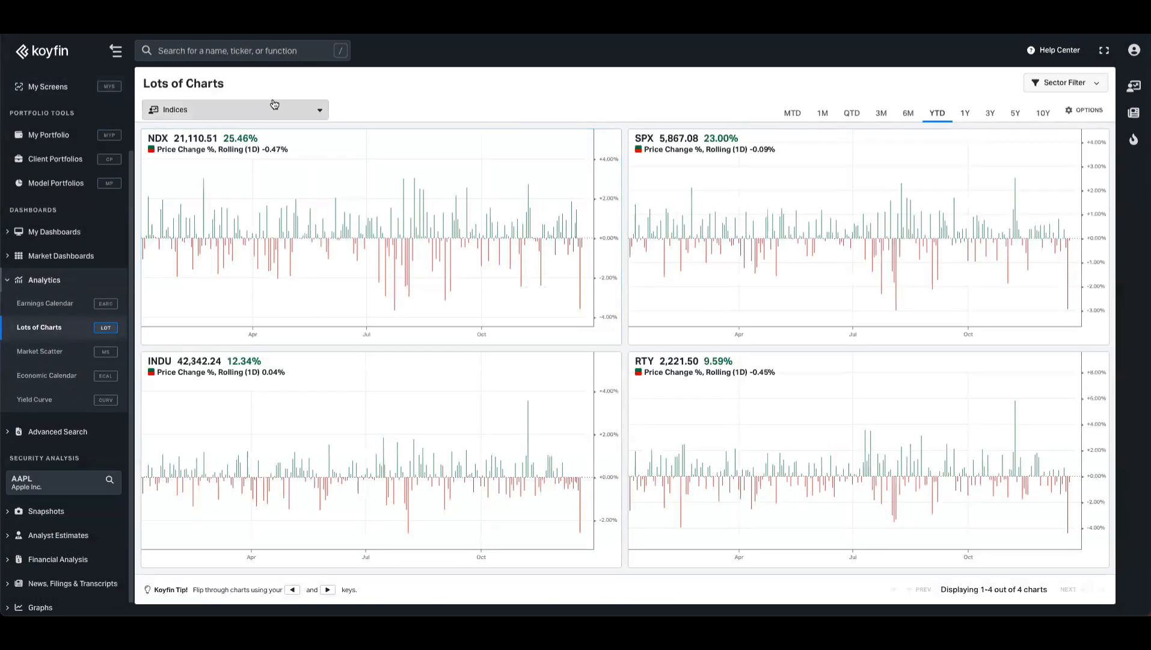
click(262, 113)
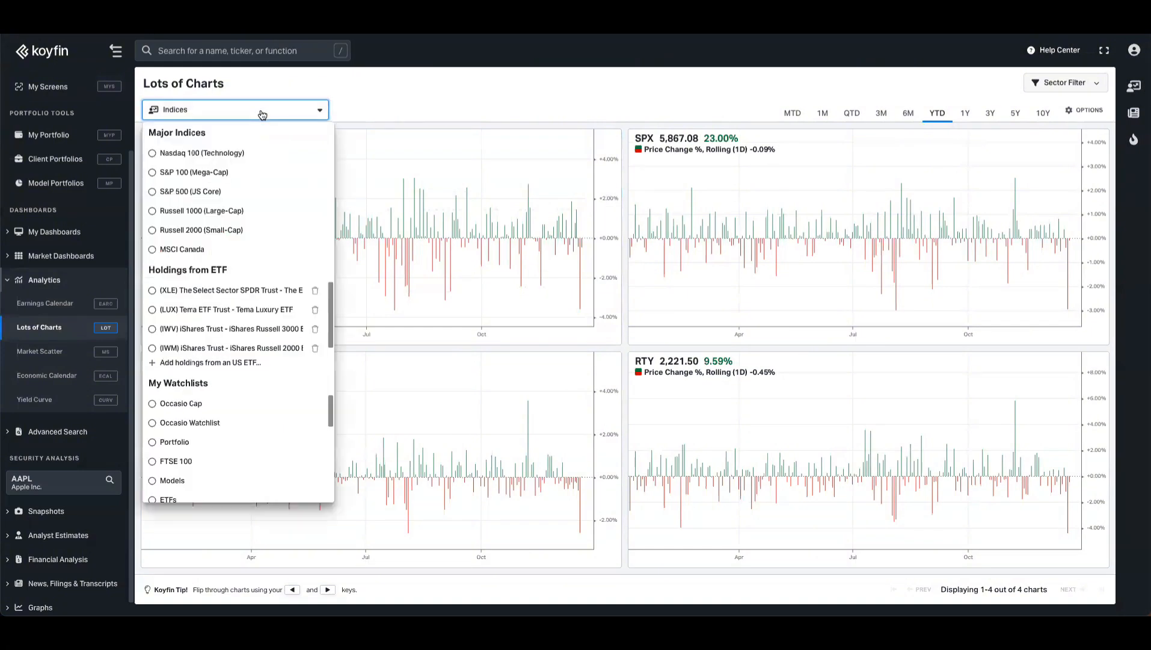
scroll(246, 433, down, 5)
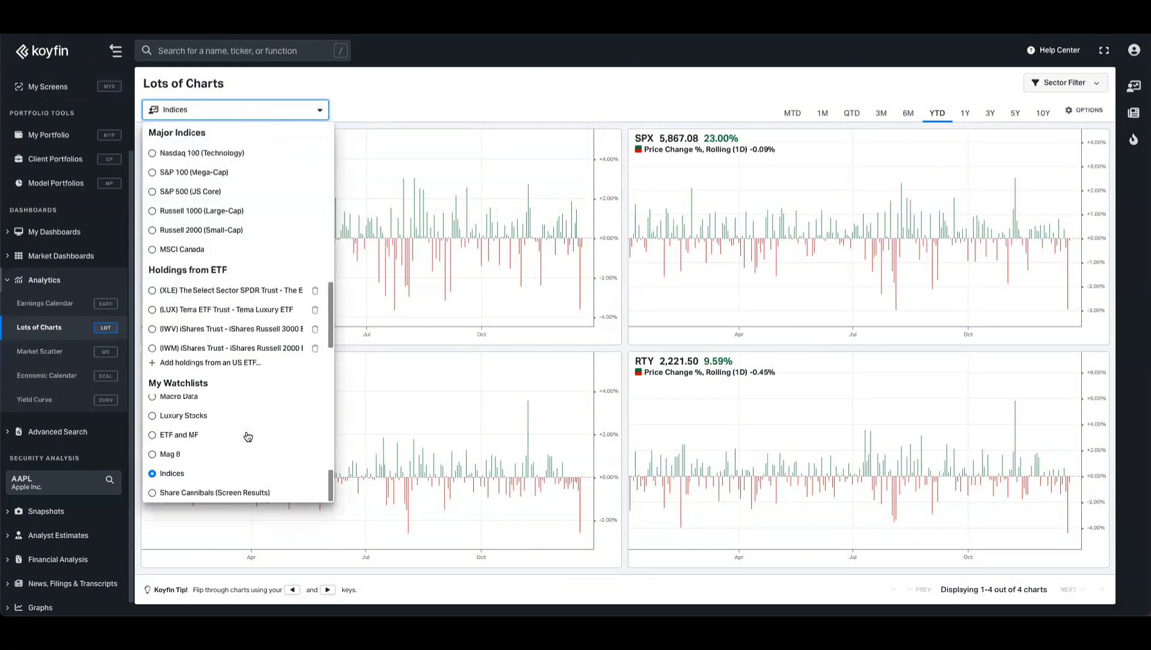
click(181, 492)
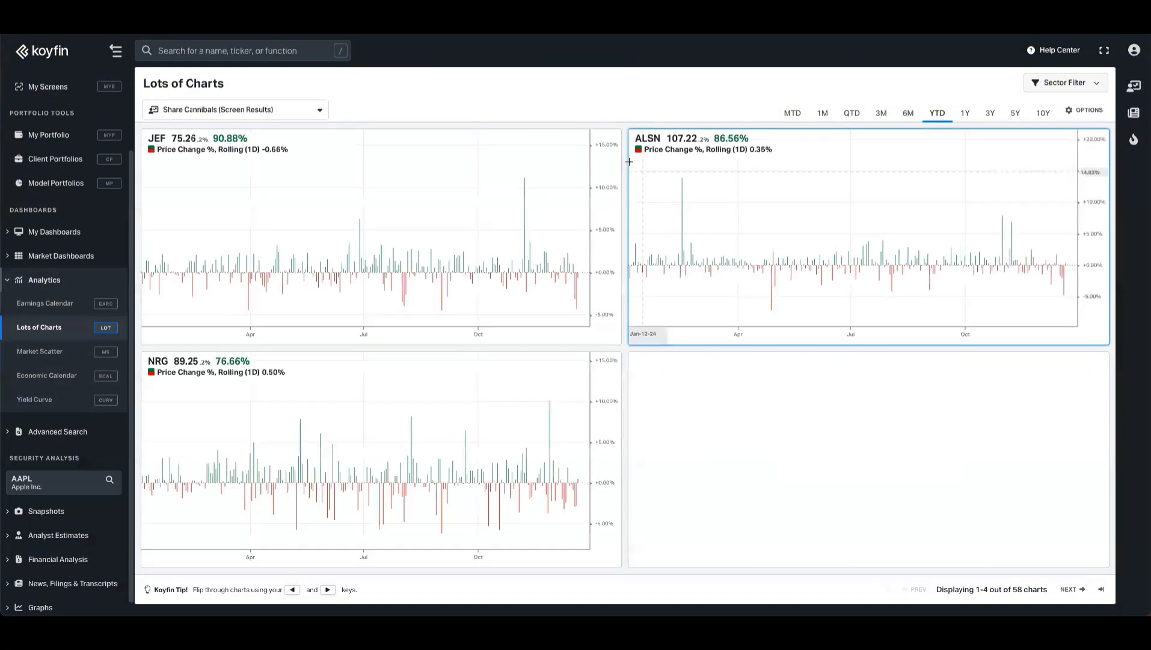
- Set the chart period to 10Y and apply the Share Buybacks chart template
click(1040, 114)
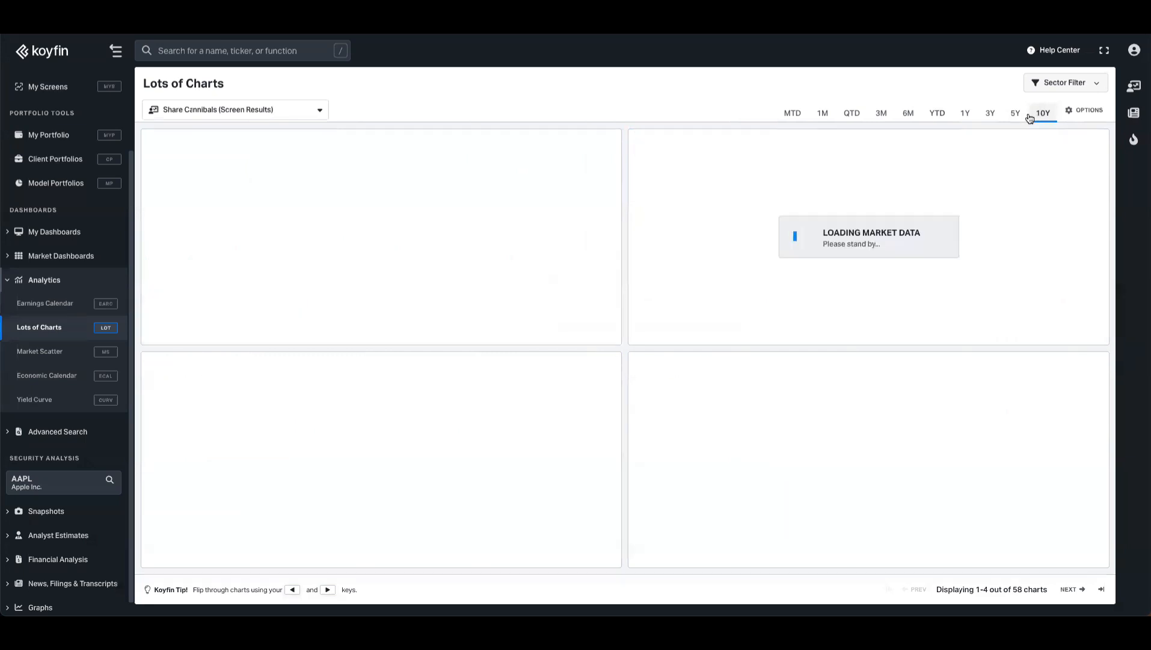
click(1092, 113)
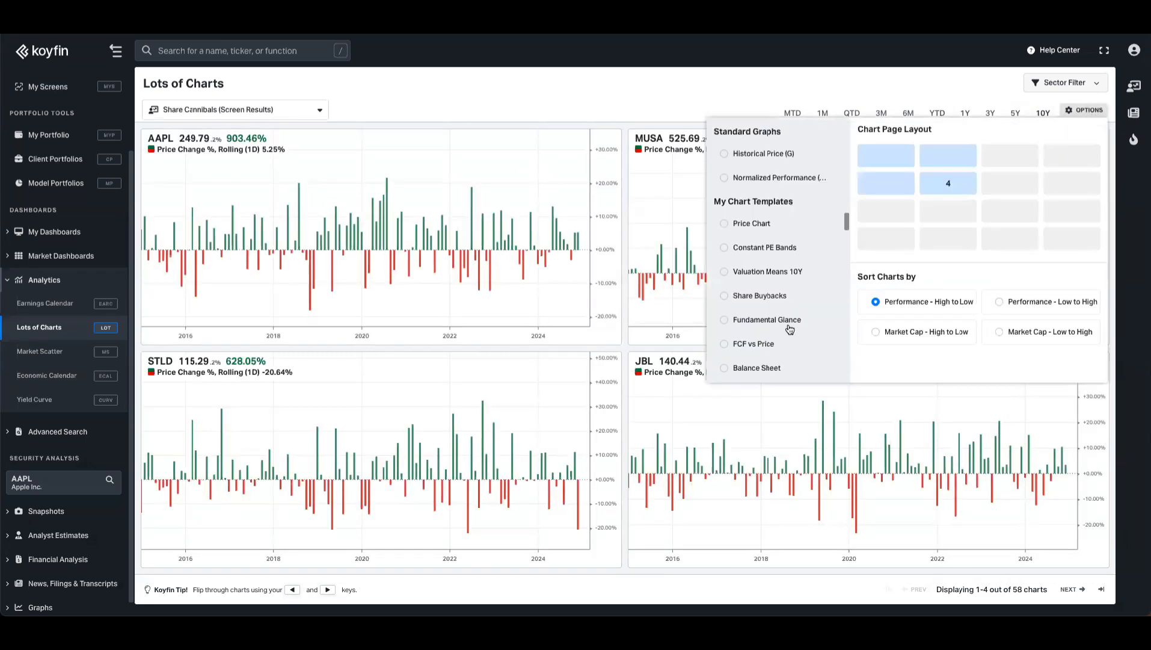
scroll(788, 327, down, 1)
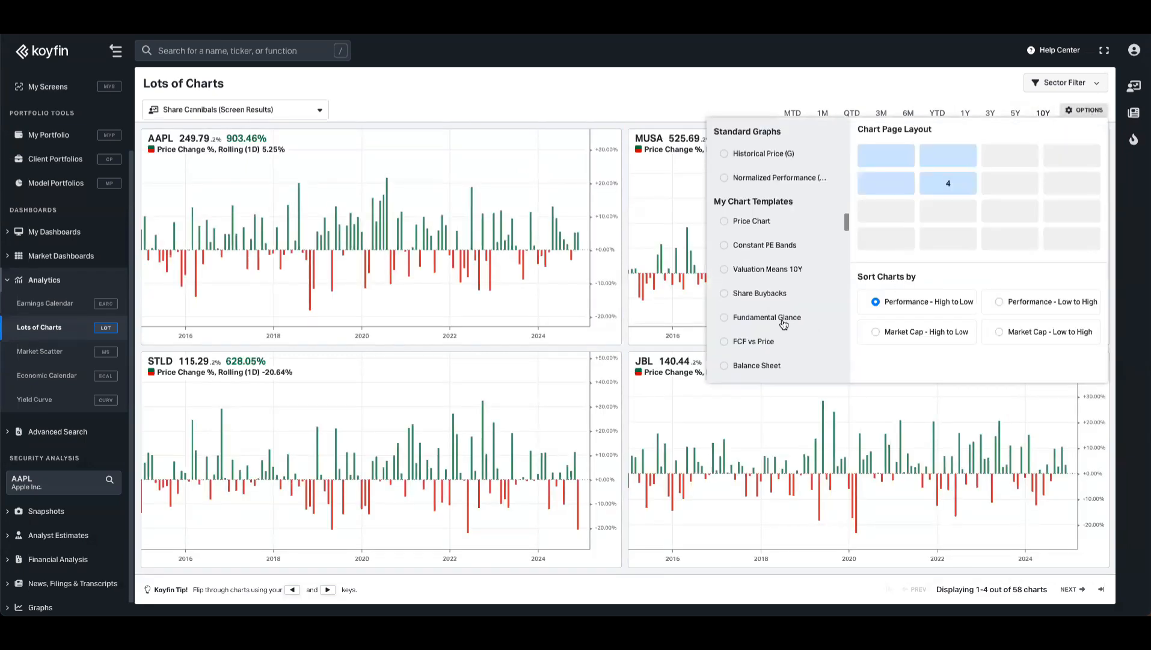
click(760, 294)
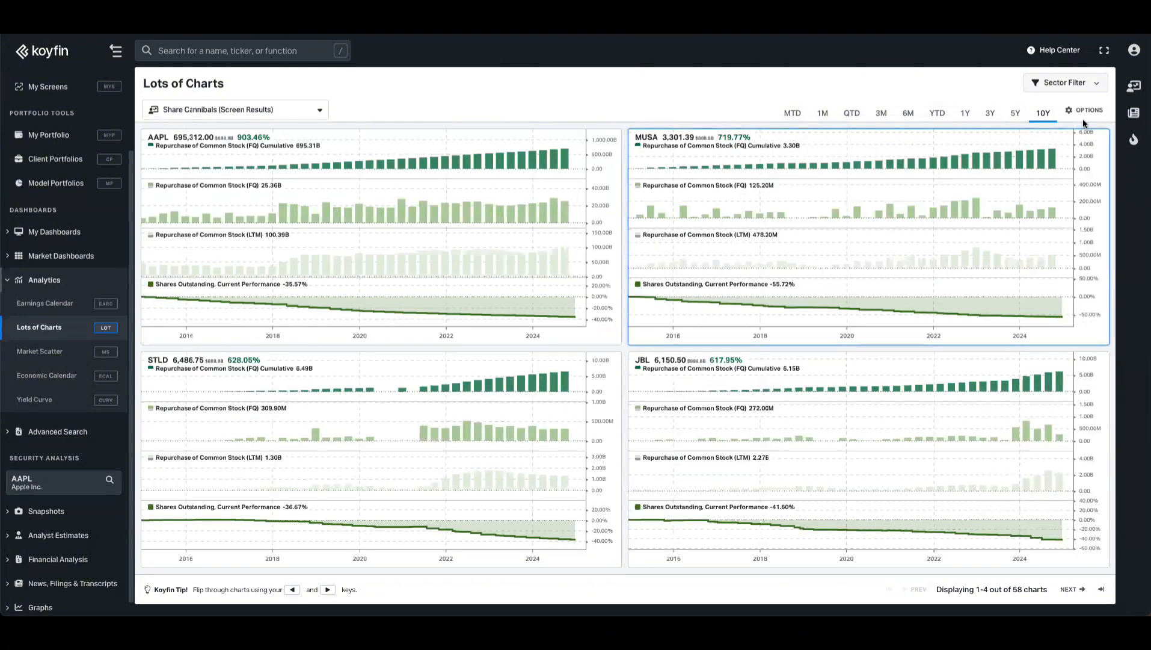
- Switch the chart page layout to eight charts (4 by 2) and set the period to 5Y
click(1085, 117)
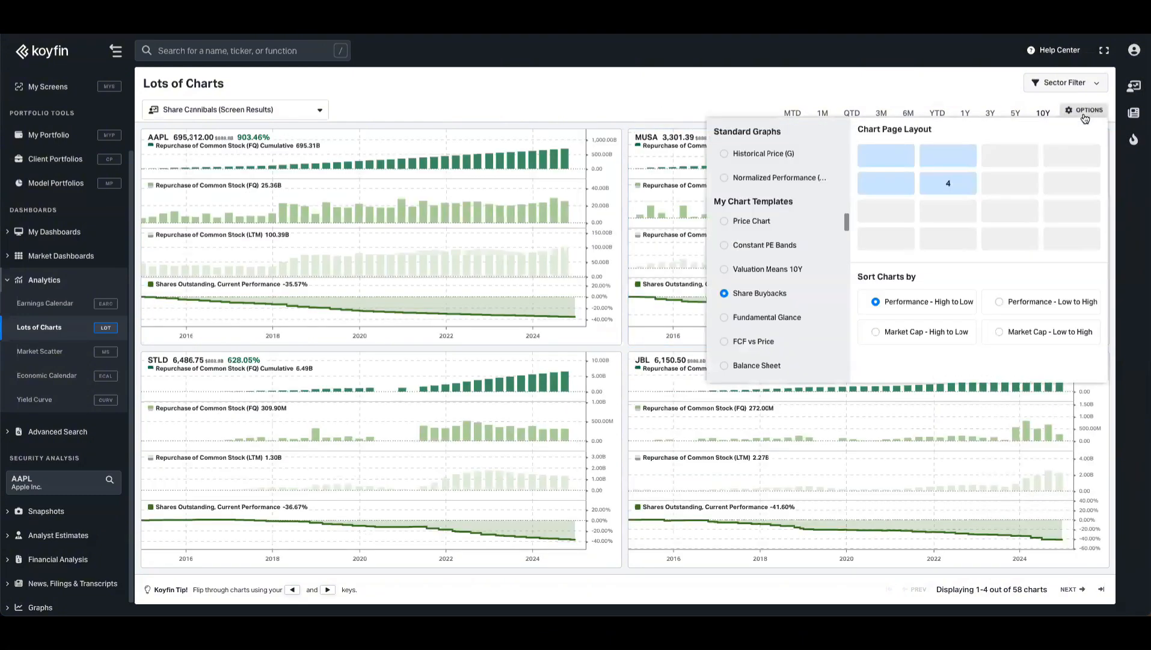
click(1050, 184)
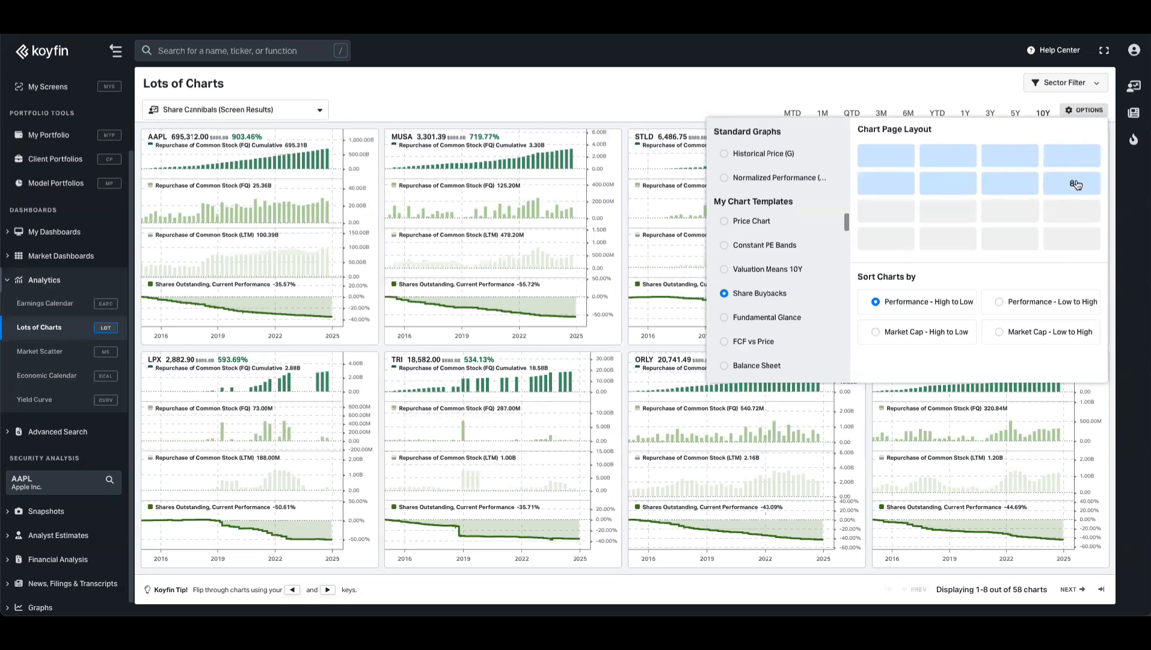
click(1015, 113)
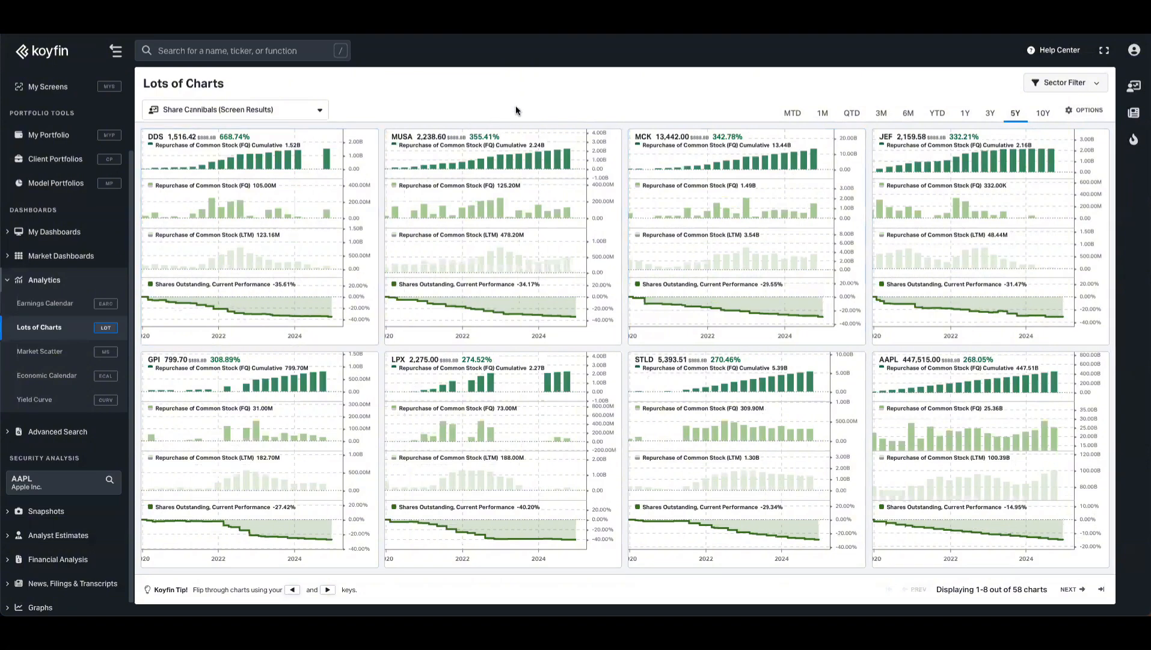
- Page forward and back through the screen's buyback charts
key(Right)
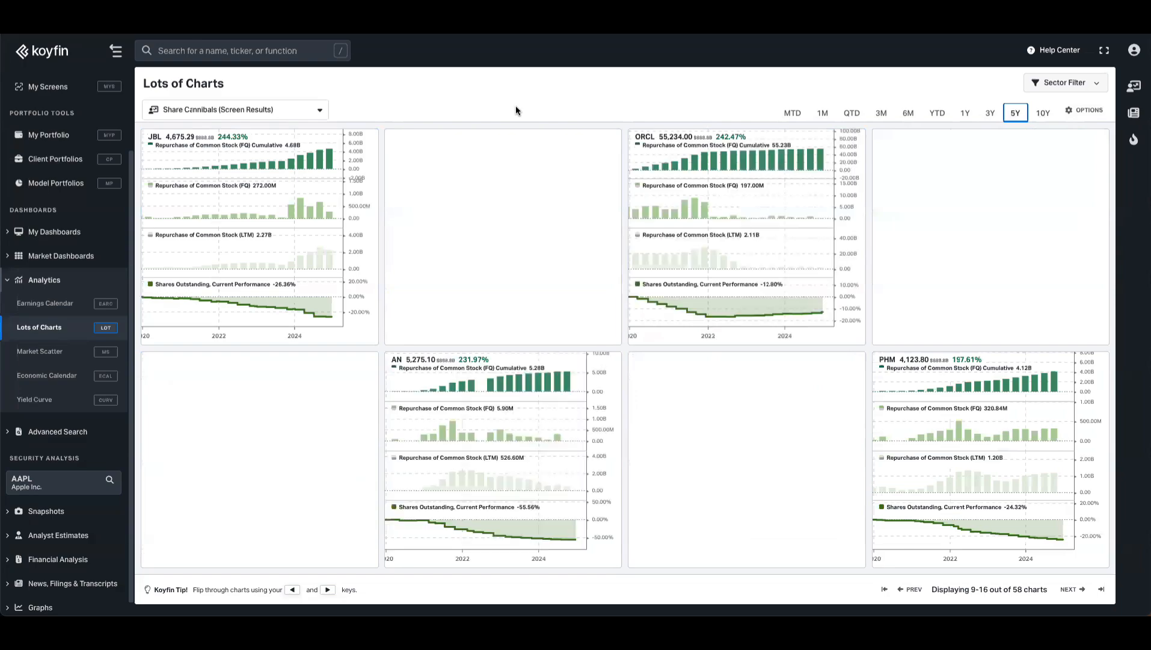
key(Right)
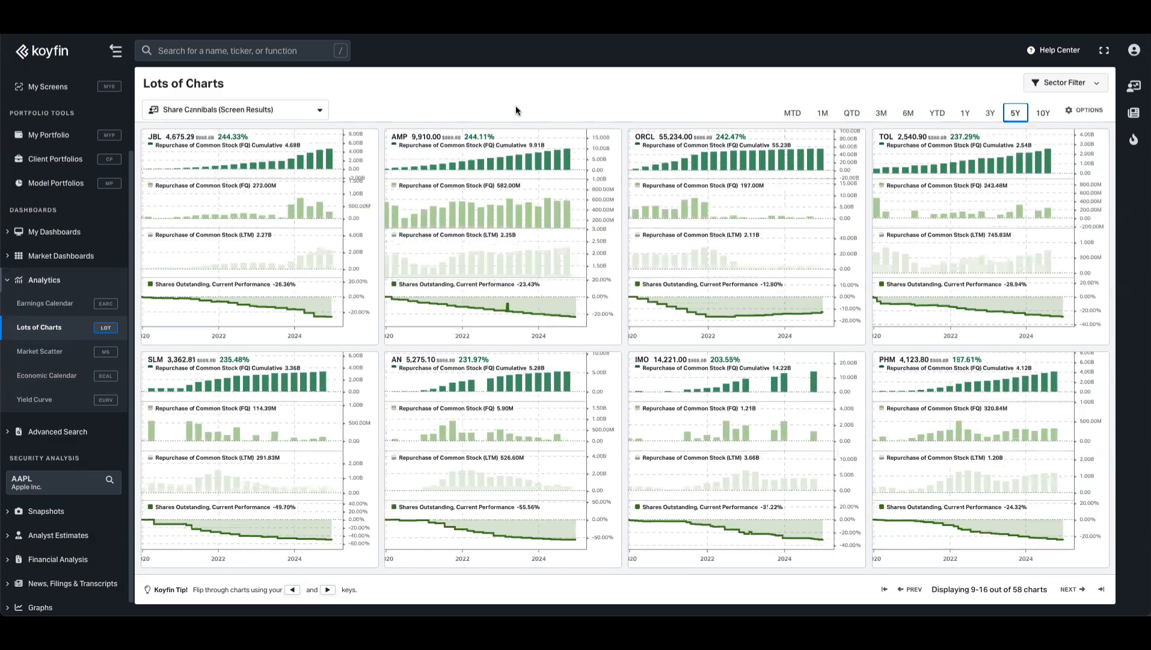
key(Left)
key(Left)
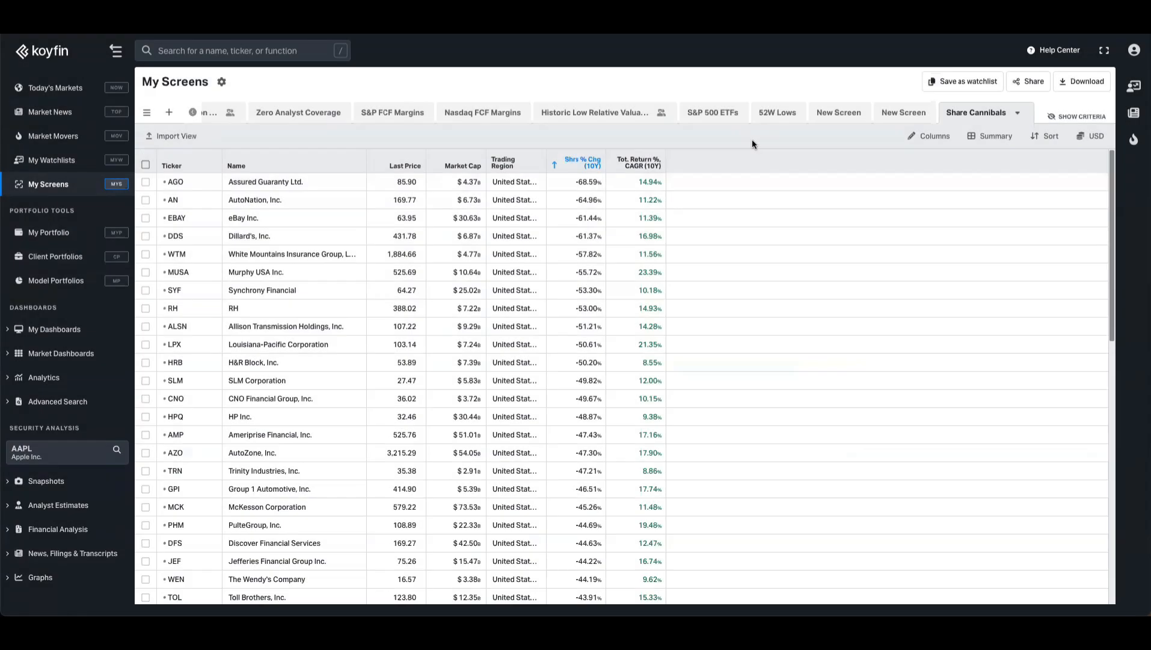